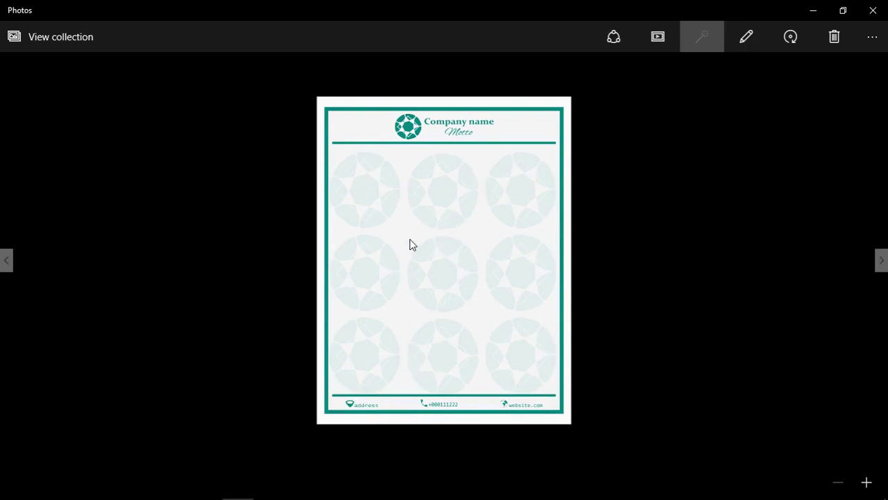
Duplicate the 8.75 × 11.25 in rectangle, scale the copy proportionally to 8.012 × 10.301 in, and select both
mouse_move(238, 494)
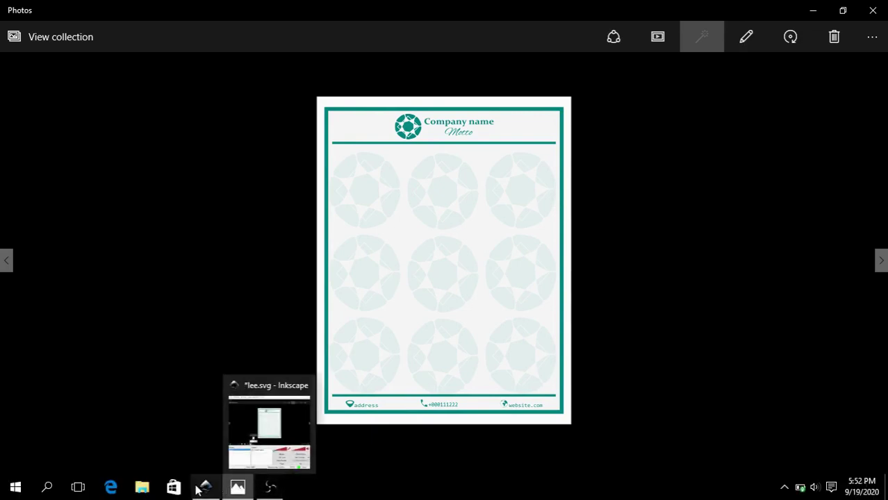
left_click(205, 489)
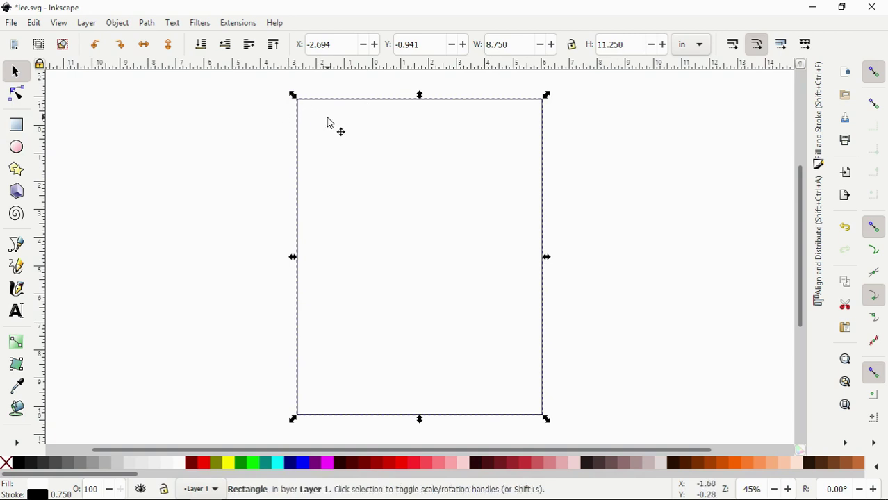
key("ctrl")
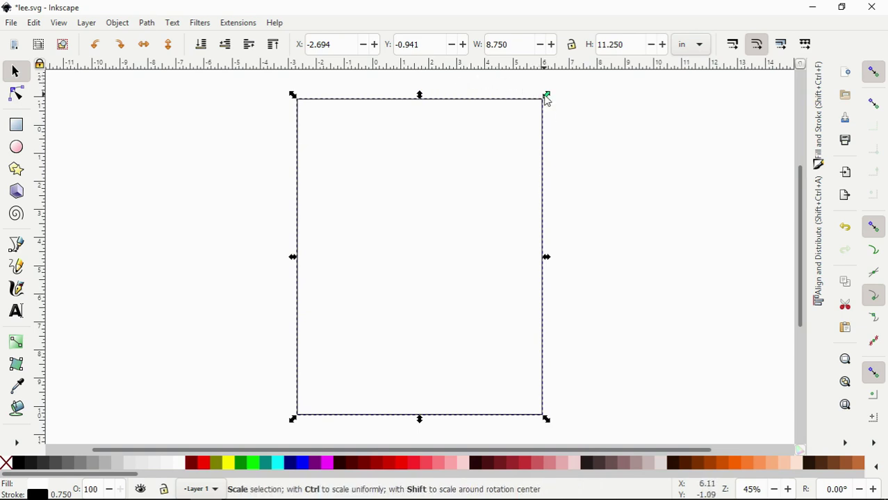
key("ctrl")
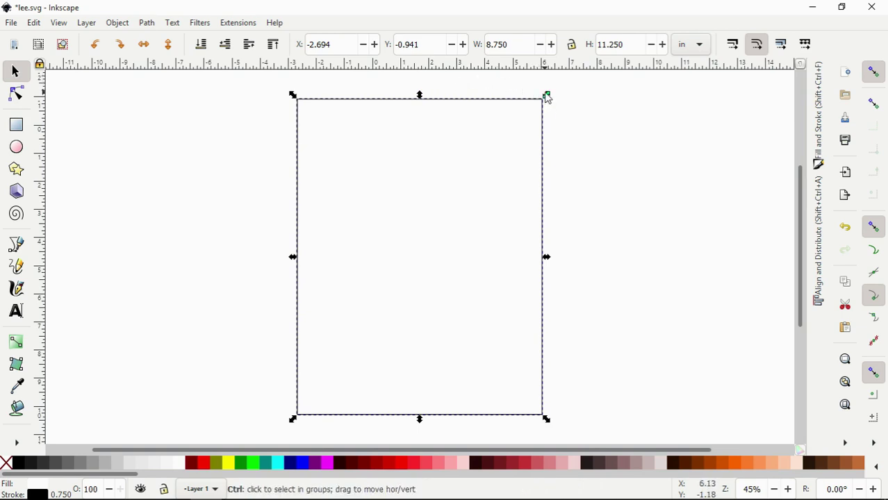
left_click_drag(548, 97, 530, 126)
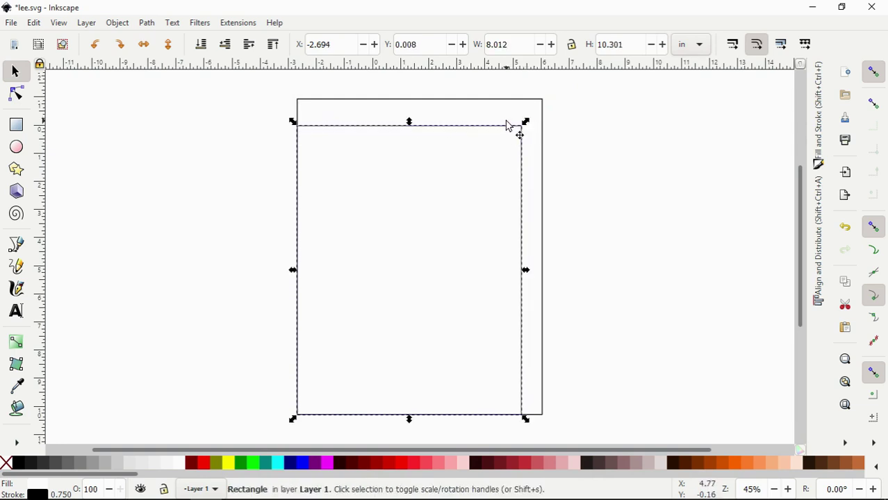
key("shift")
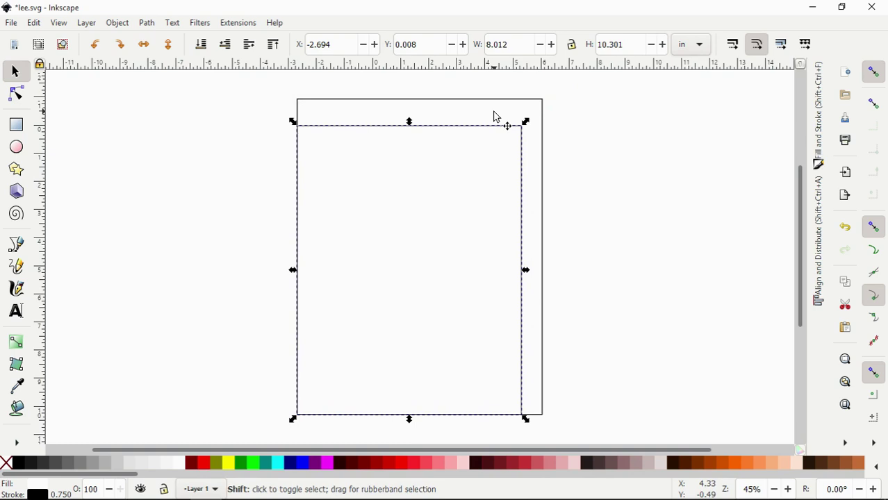
left_click(497, 115, "shift")
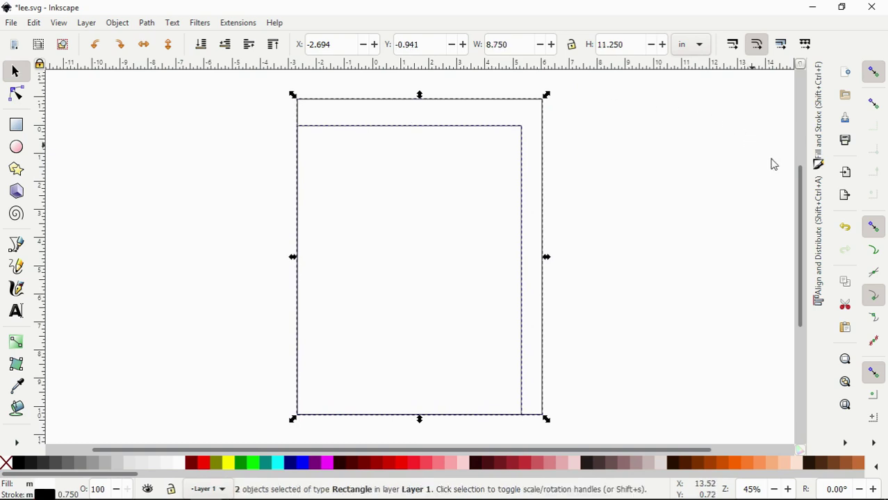
Center the inner rectangle on both axes within the outer one with Align and Distribute, then deselect
left_click(114, 23)
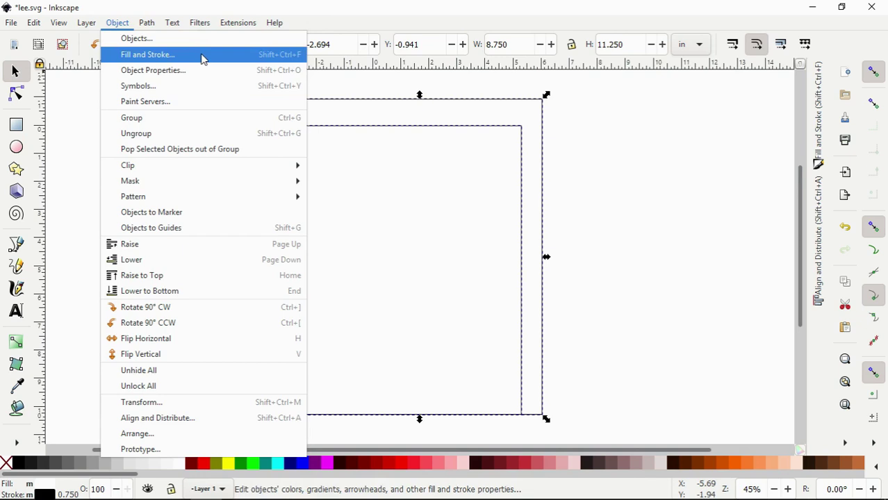
left_click(159, 420)
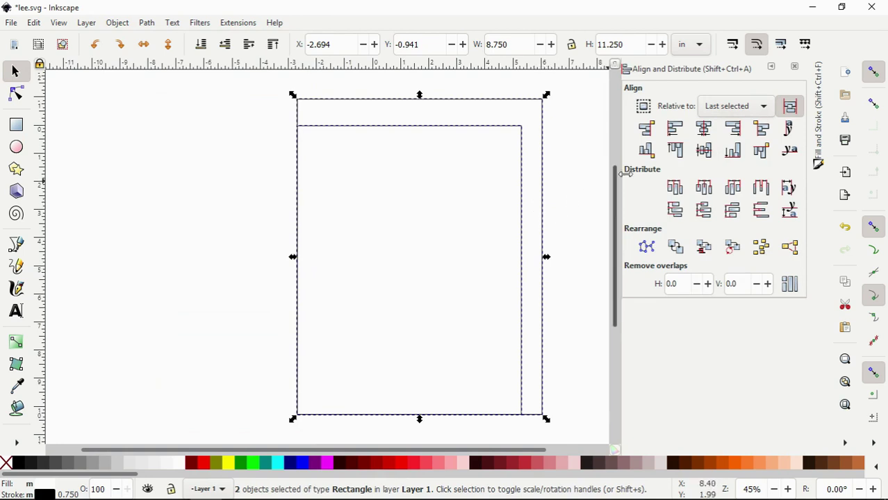
left_click(704, 130)
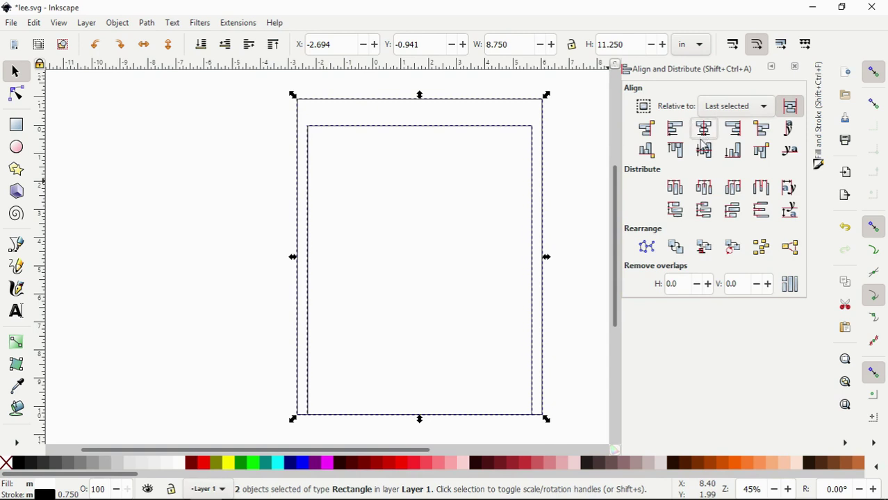
left_click(704, 150)
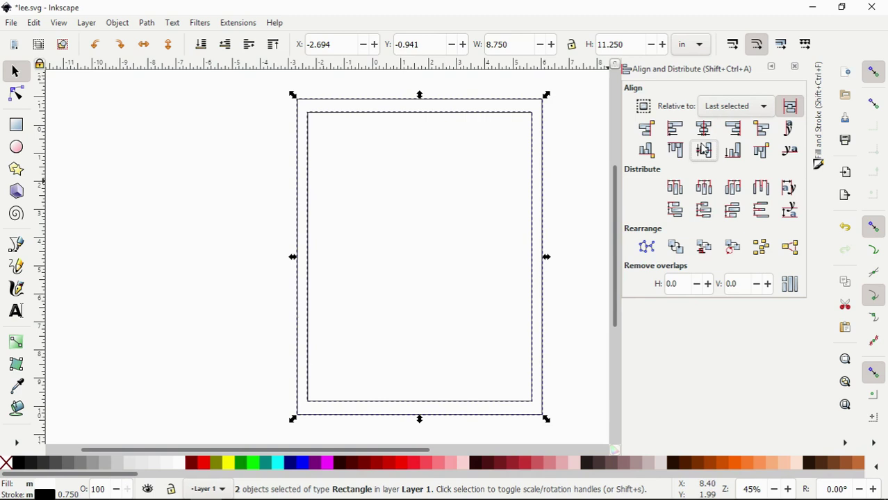
left_click(772, 70)
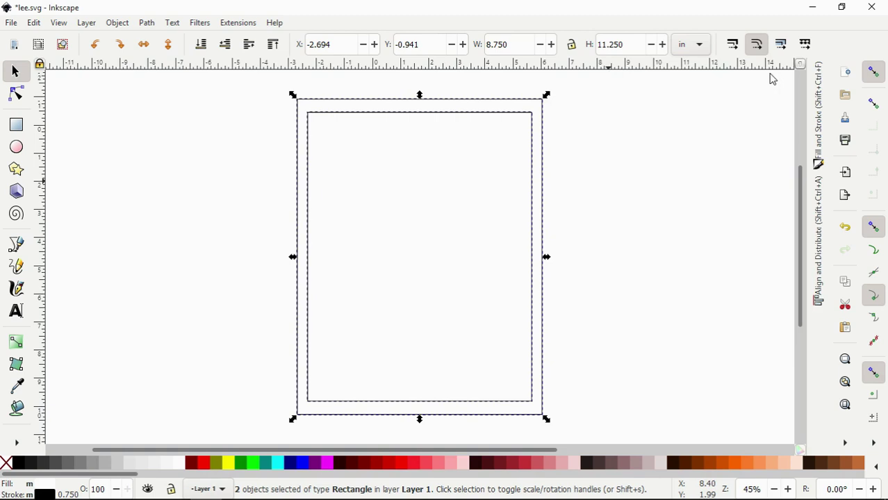
left_click(635, 157)
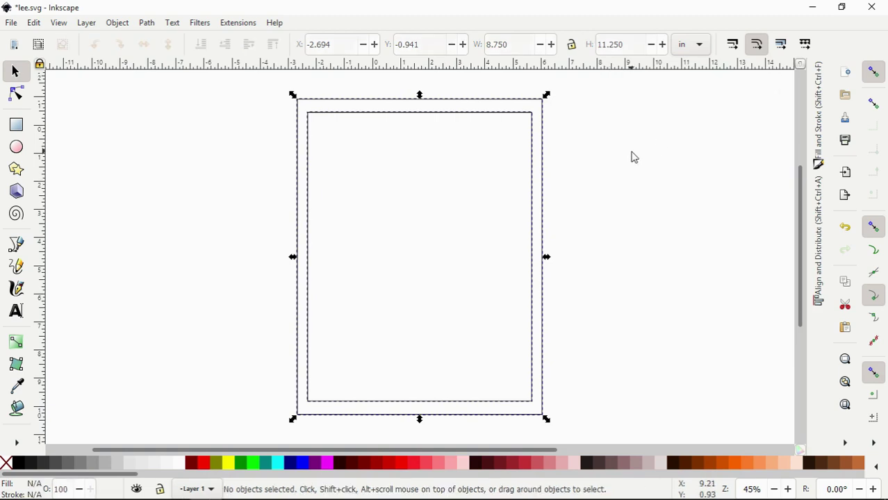
Give the inner rectangle a 0.100 in stroke width
left_click(537, 139)
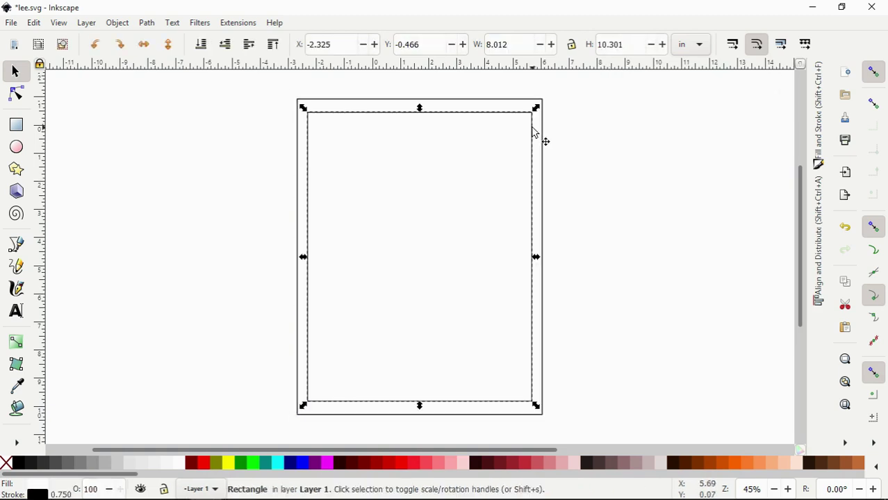
left_click(821, 132)
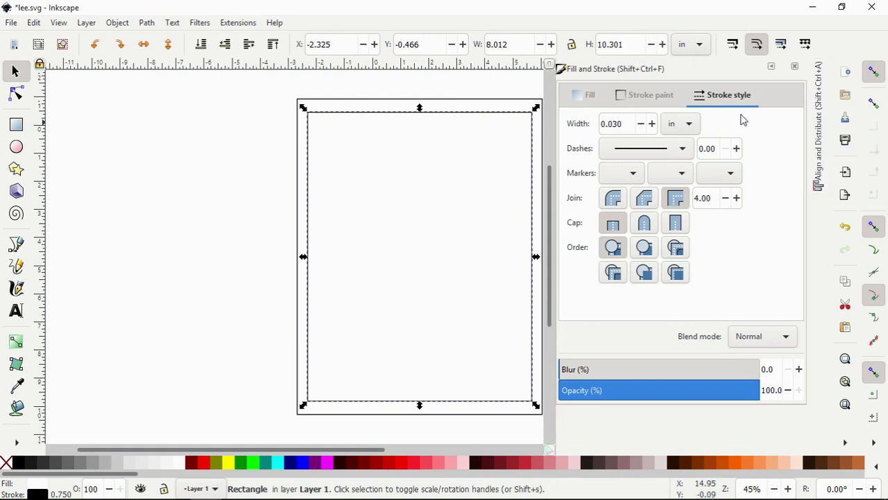
left_click(621, 123)
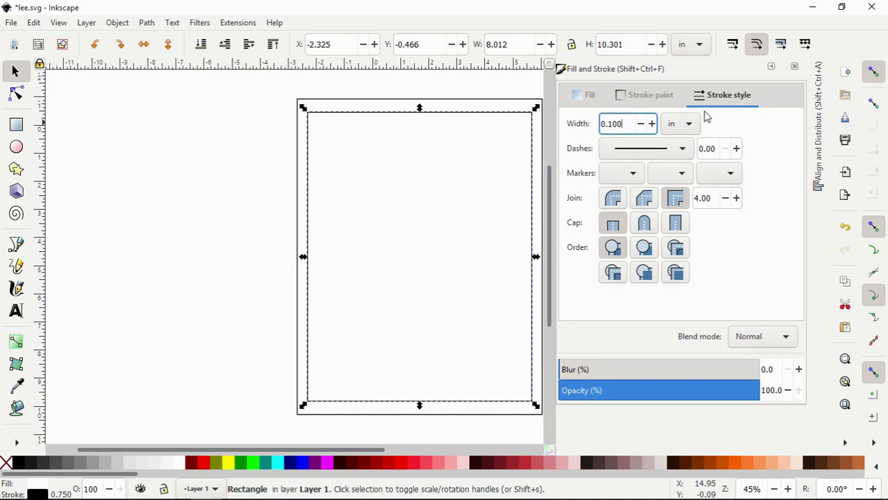
left_click(669, 98)
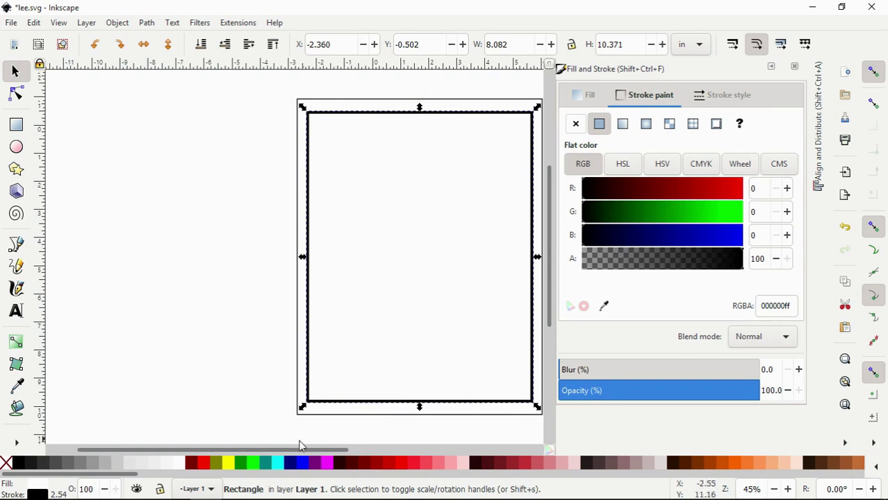
Set its stroke to teal #008080 picked from the canvas, and its fill to white
left_click(265, 463)
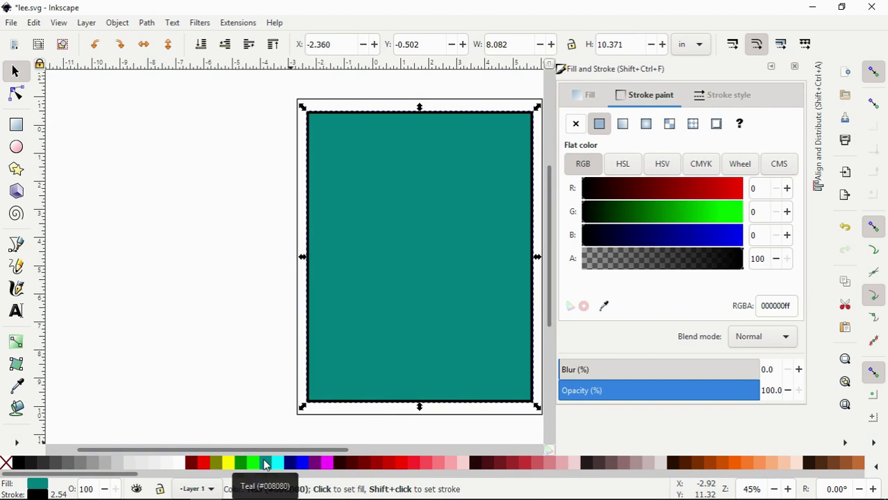
left_click(603, 308)
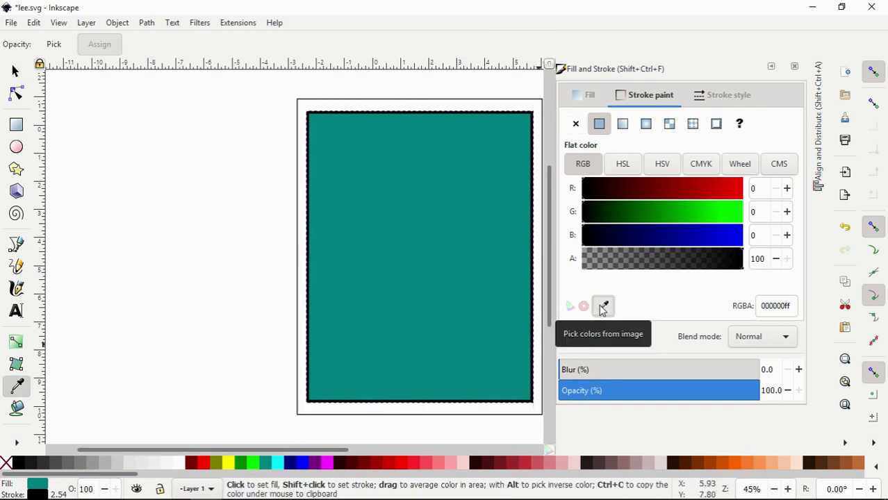
left_click(511, 309)
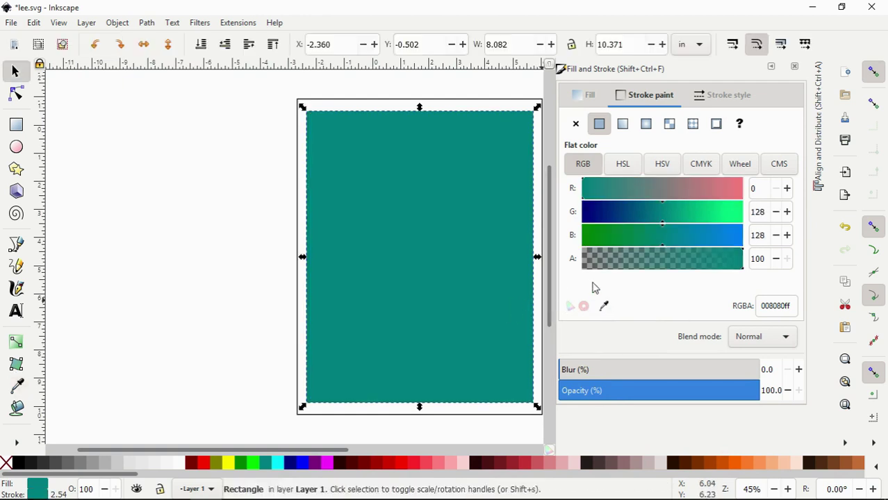
right_click(41, 485)
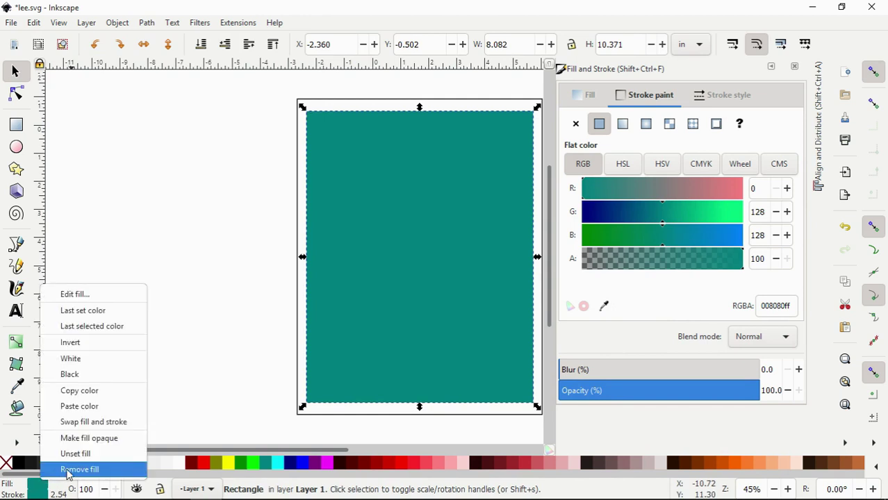
left_click(182, 464)
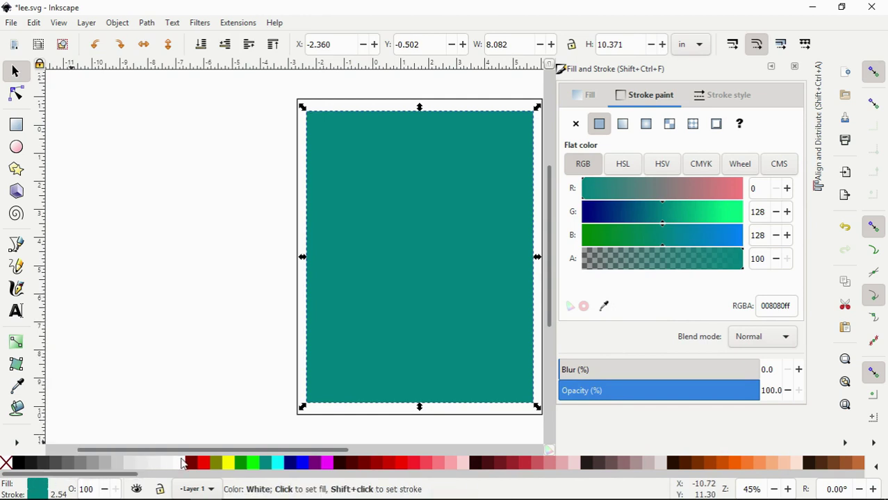
left_click(188, 463)
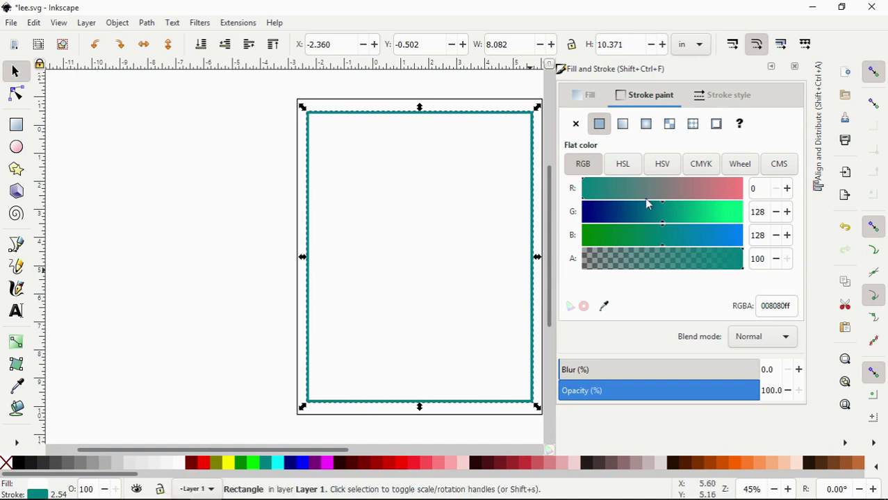
left_click(771, 67)
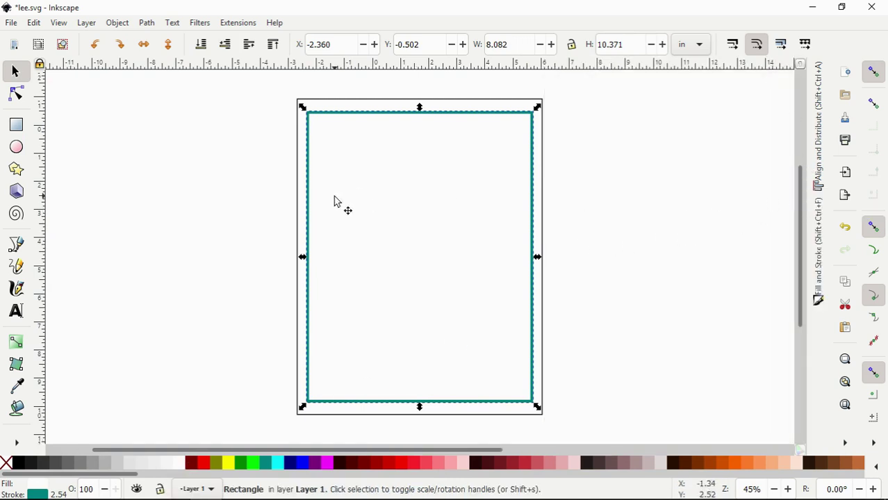
Move the logo header artwork to the top of the page and raise it to the top
left_click(10, 24)
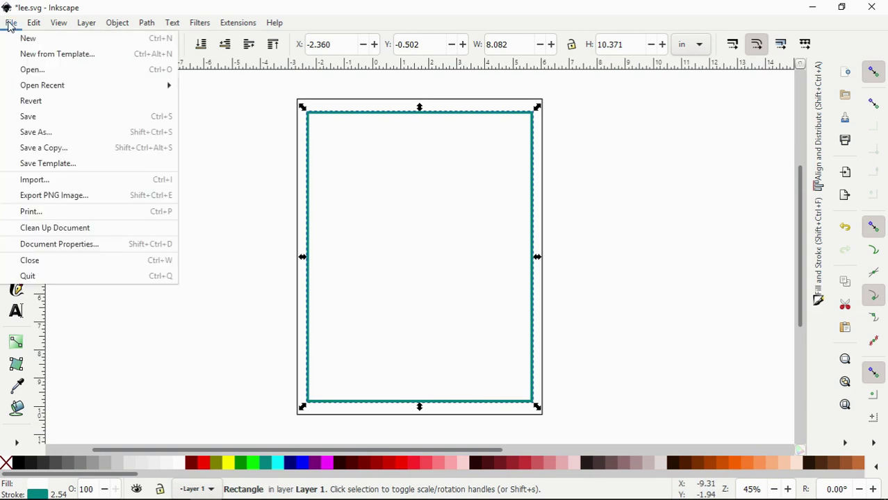
left_click(53, 180)
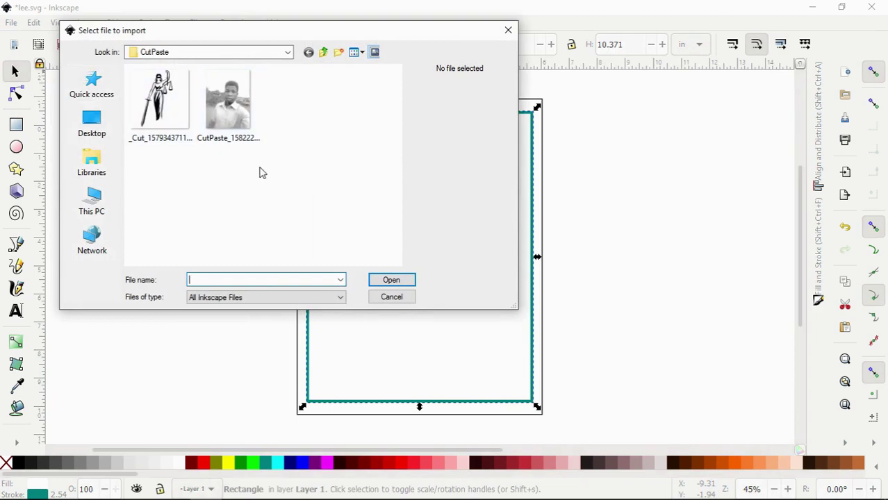
left_click(510, 32)
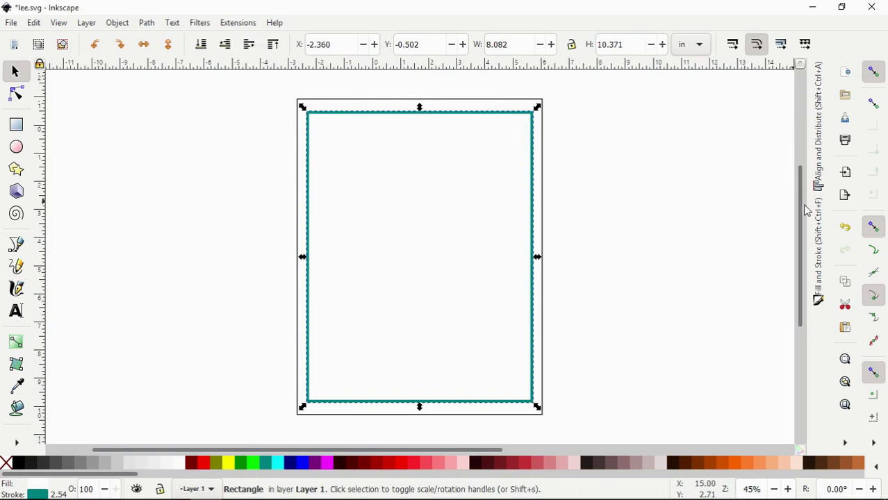
left_click_drag(806, 209, 802, 259)
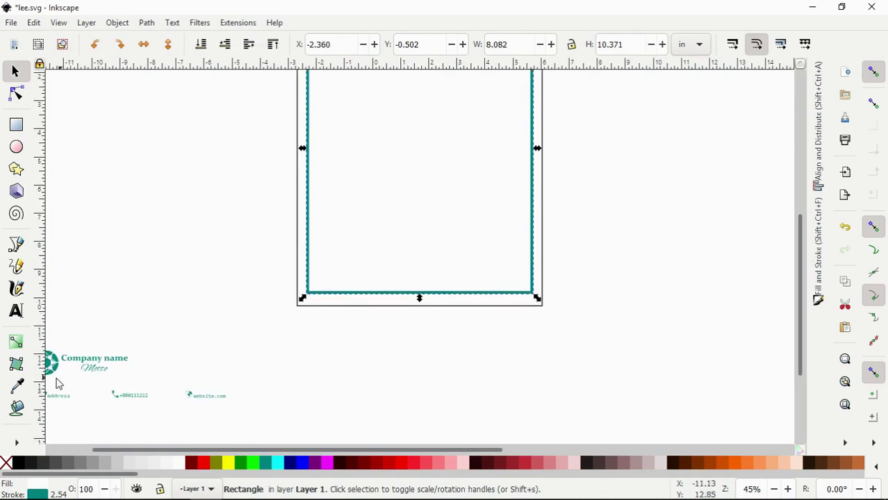
left_click(83, 363)
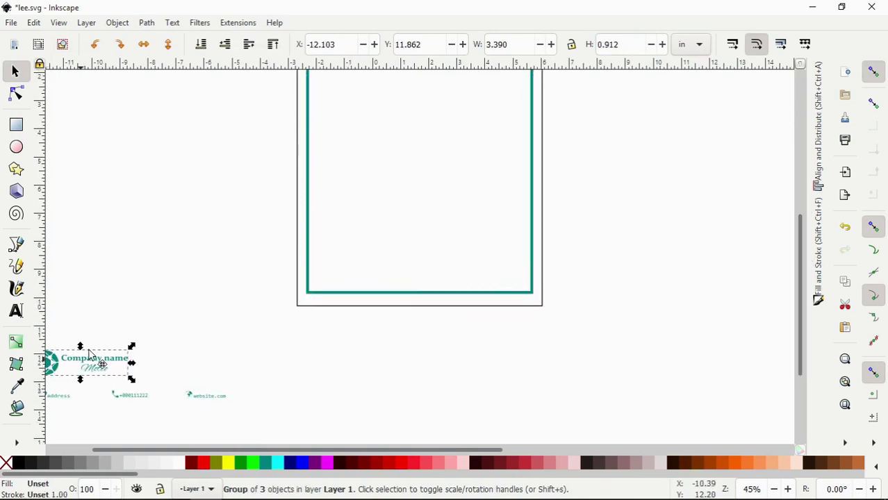
left_click_drag(87, 363, 420, 287)
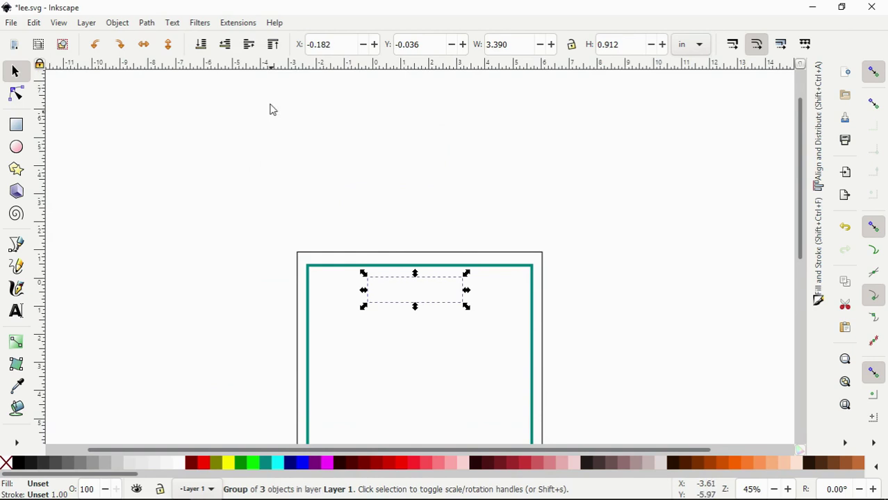
left_click(272, 45)
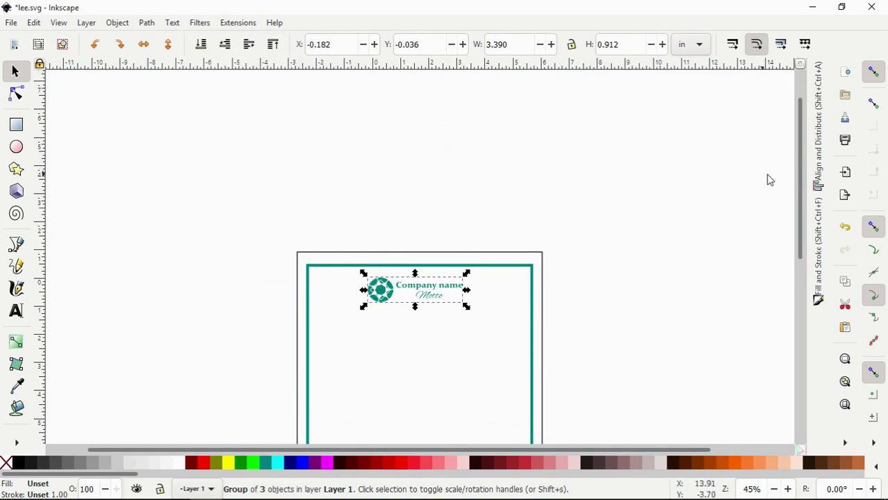
Ungroup the header and place a duplicate of the logo icon left of the page
left_click_drag(803, 186, 788, 257)
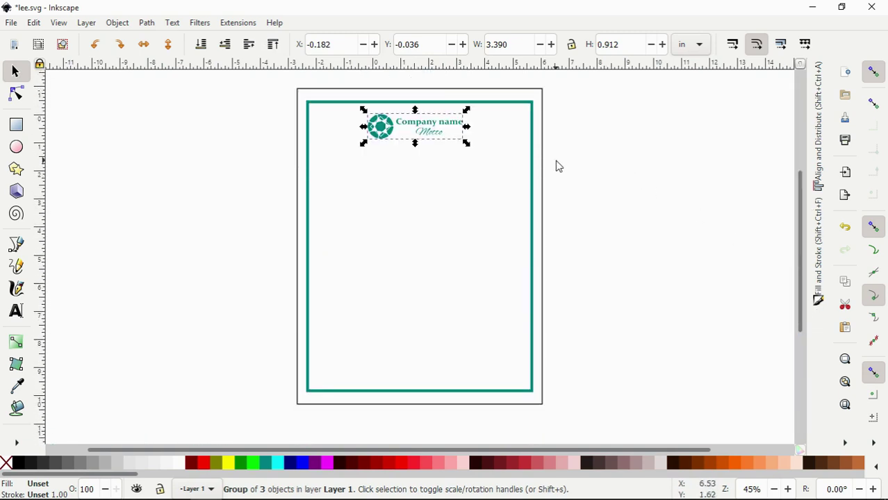
key("ctrl")
key("ctrl+shift+g")
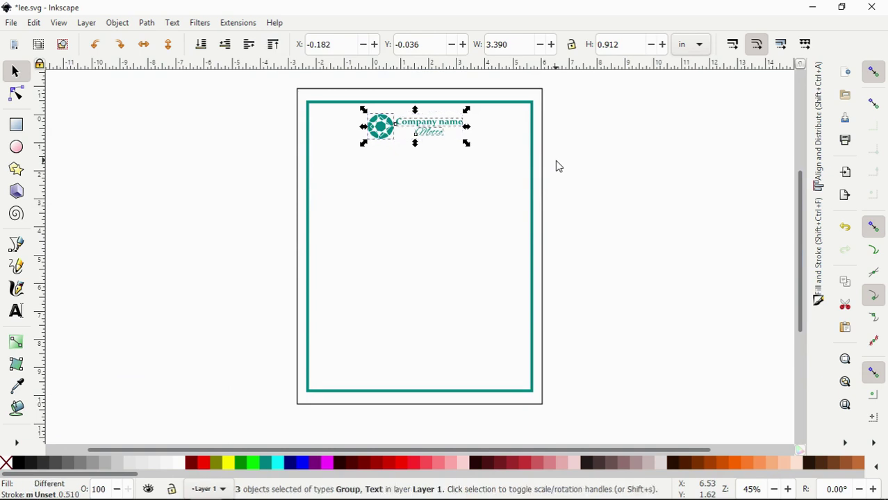
left_click(558, 166)
left_click(387, 133)
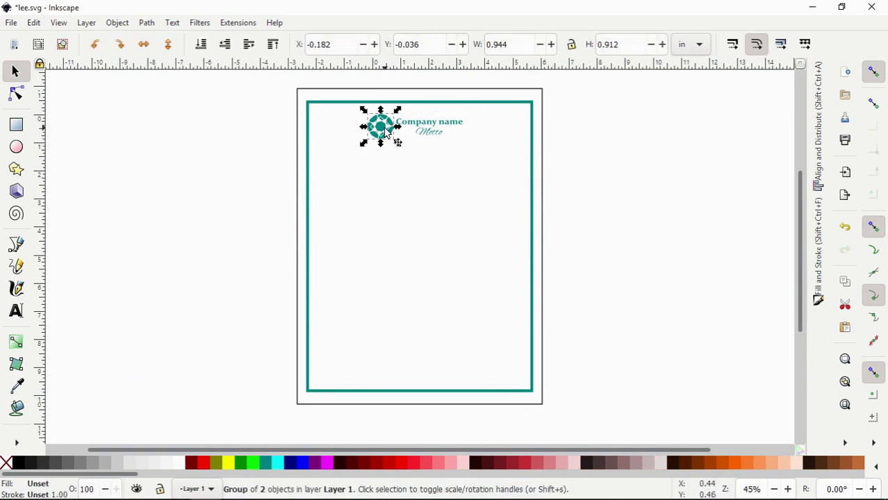
key("ctrl")
left_click_drag(387, 133, 239, 172)
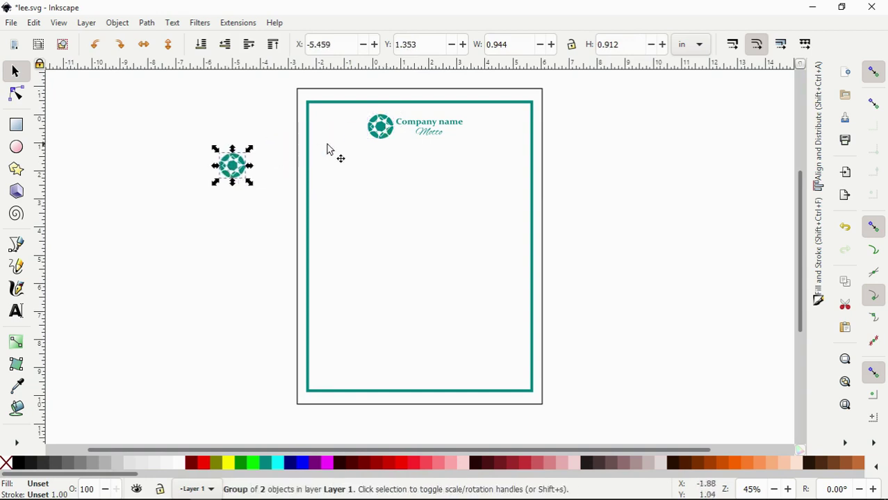
Select the header icon, company name and motto, undoing an accidental conversion to guides
left_click(379, 132)
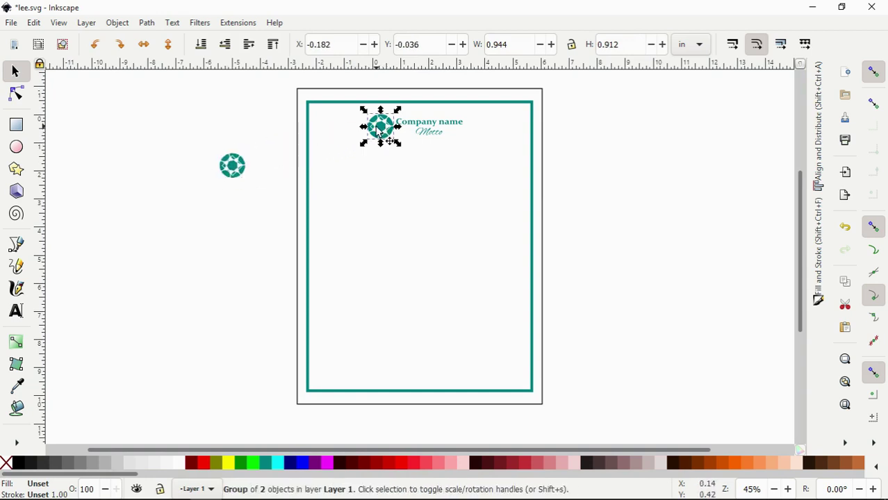
left_click(431, 132, "shift")
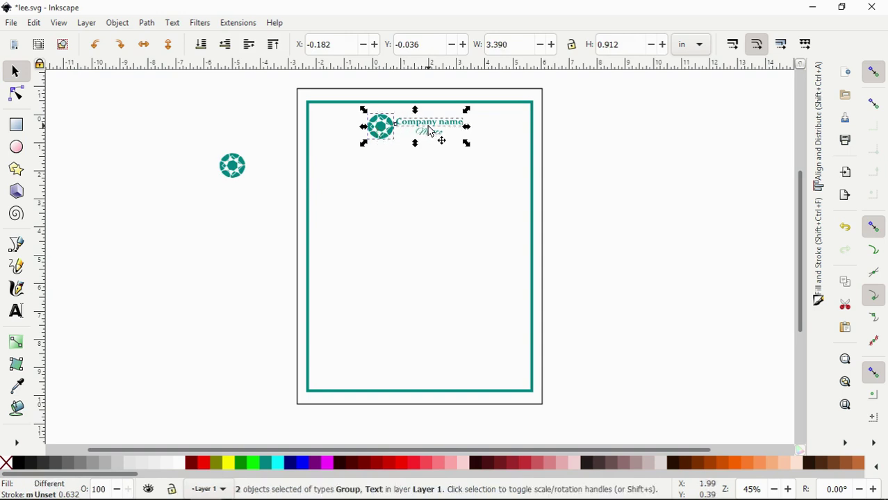
left_click(436, 137, "shift")
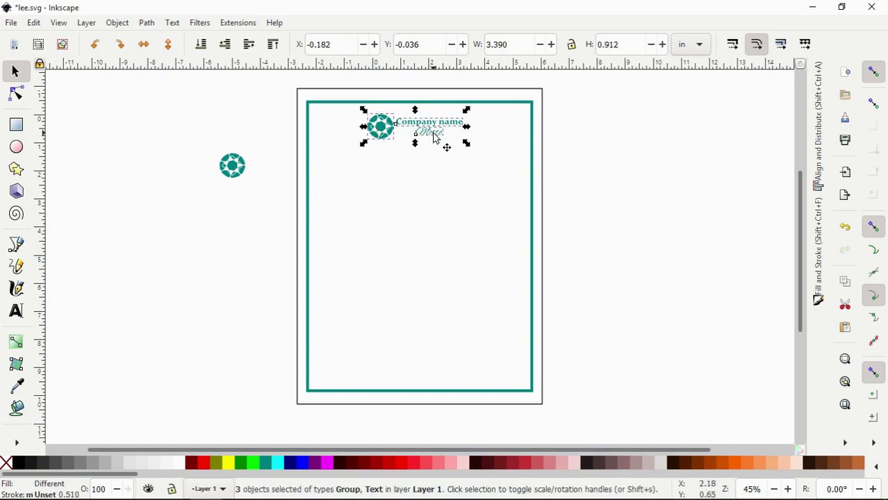
key("shift+g")
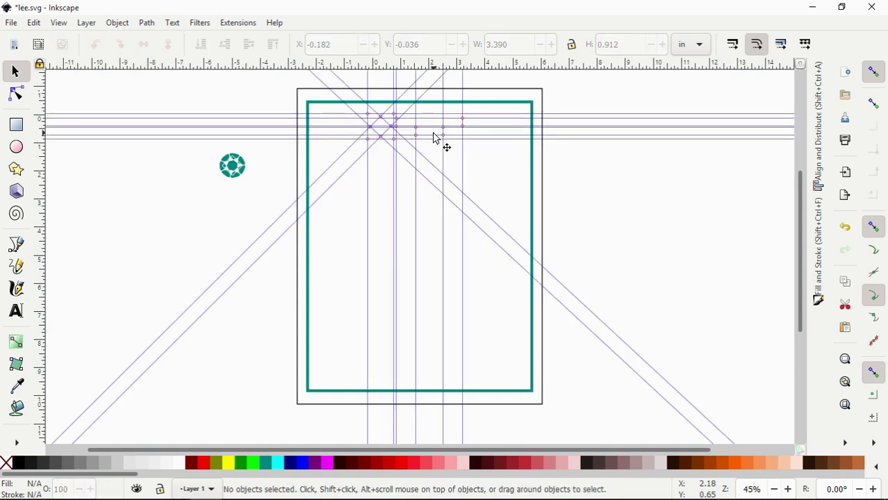
key("ctrl+z")
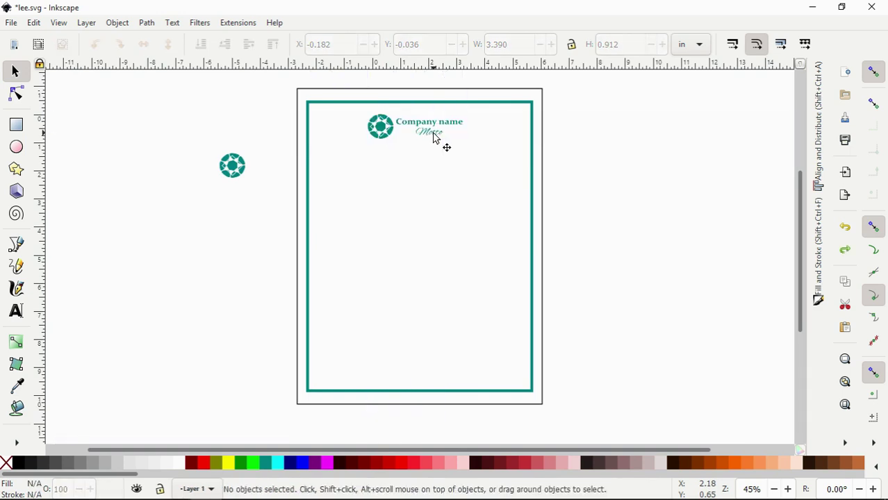
Group the header's logo icon, company name and motto with Ctrl+G, then select the spare icon
left_click(394, 133)
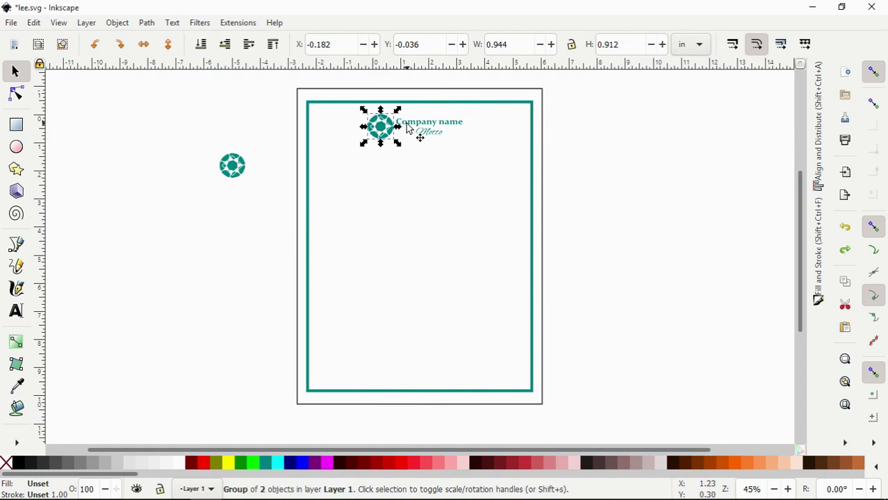
key("shift")
left_click(419, 132, "shift")
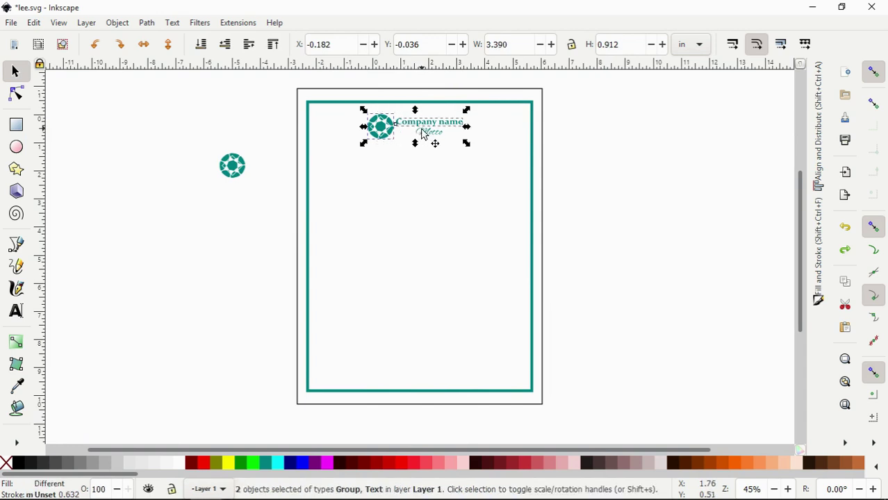
key("ctrl")
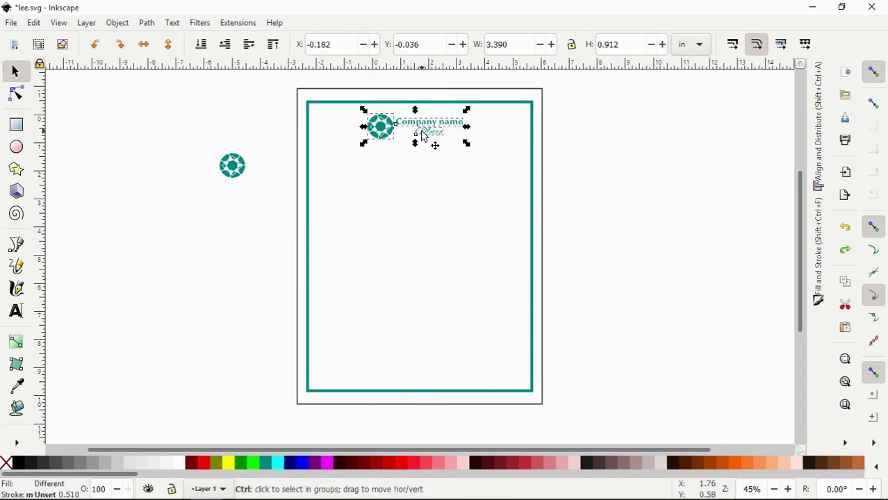
key("ctrl+g")
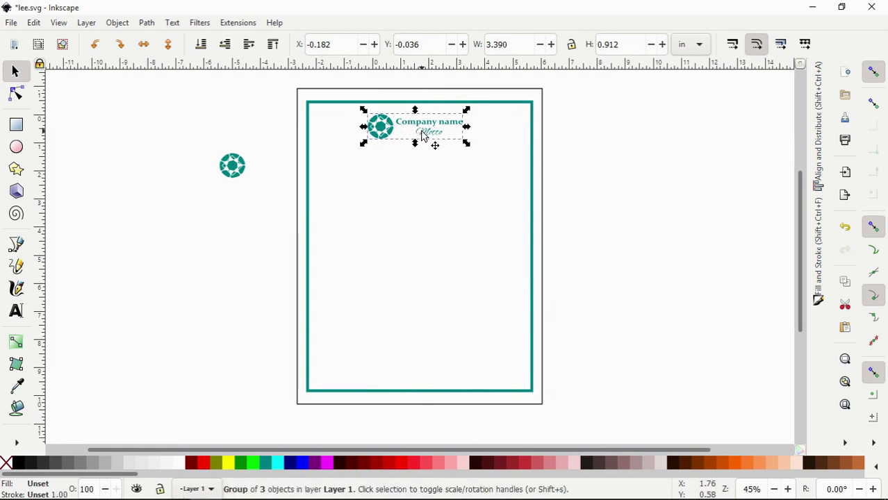
left_click(239, 166)
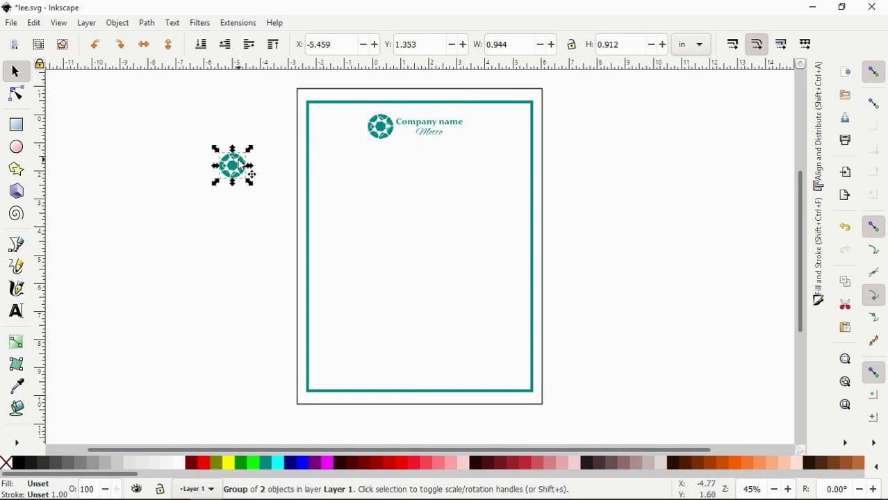
key("ctrl")
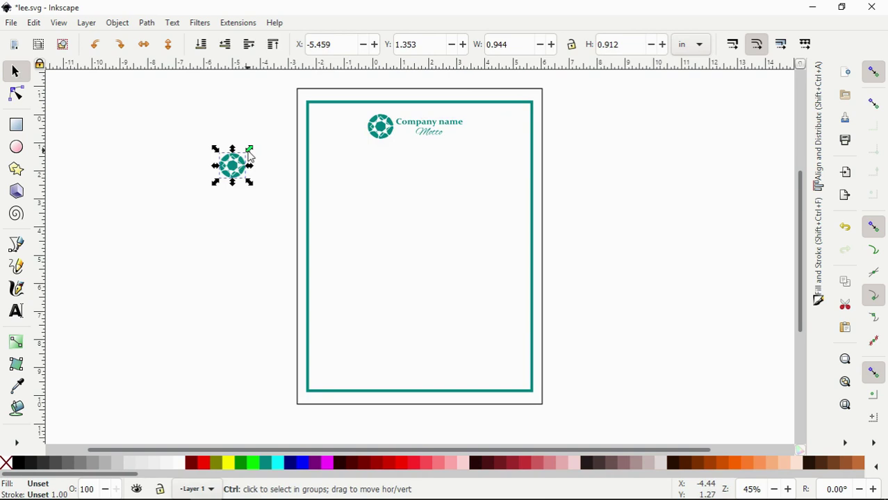
Enlarge the spare icon to about 287% (2.694 × 2.602 in) and place three copies in a row below the header
left_click_drag(250, 151, 314, 109)
left_click_drag(286, 149, 364, 176)
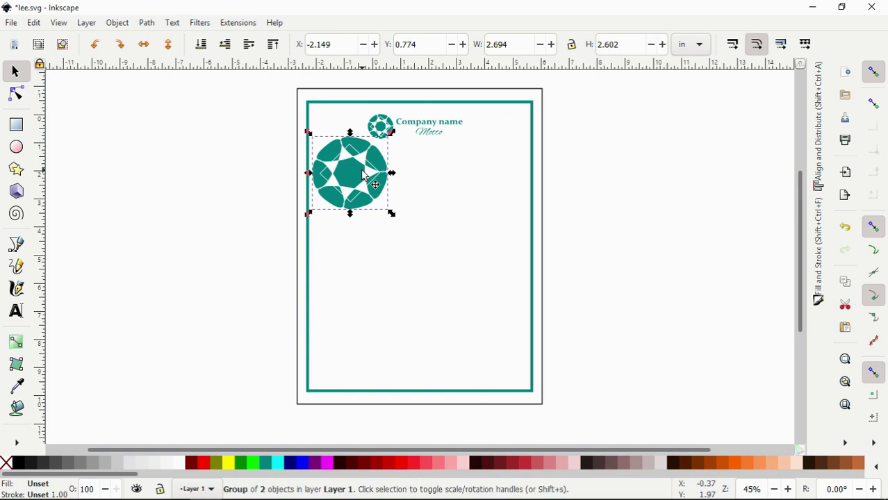
key("ctrl+d")
left_click_drag(364, 176, 446, 178)
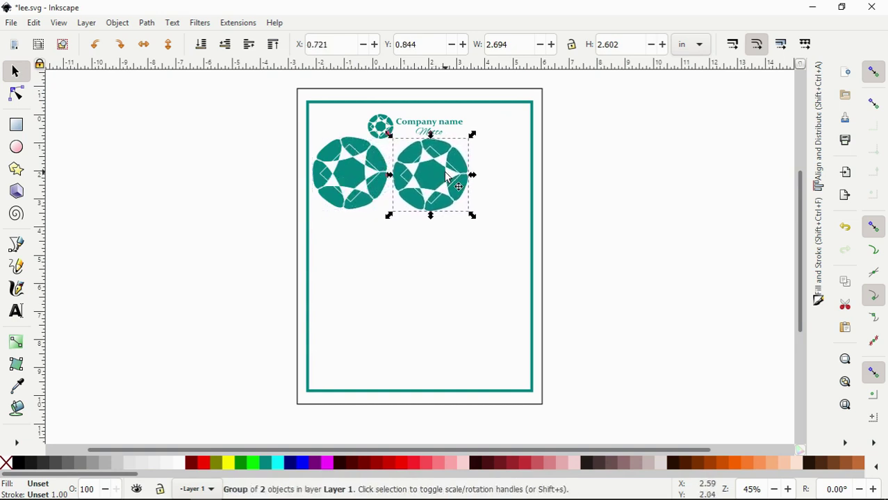
key("ctrl")
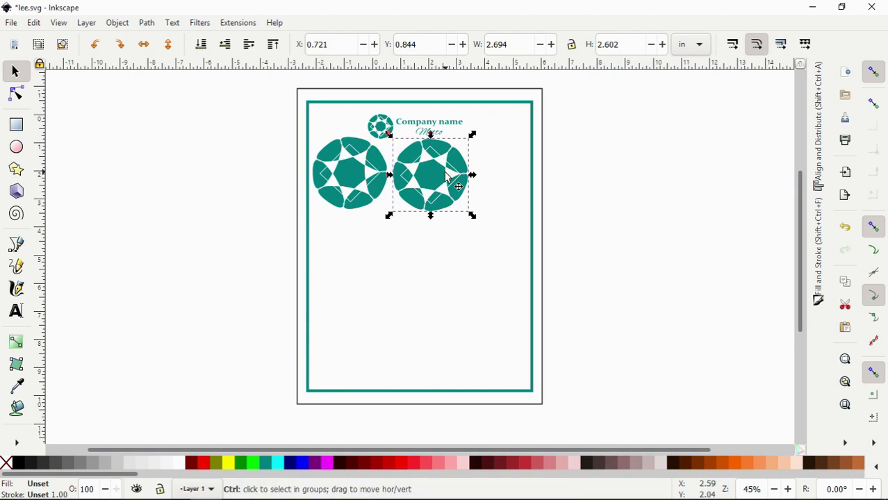
left_click_drag(447, 178, 519, 177)
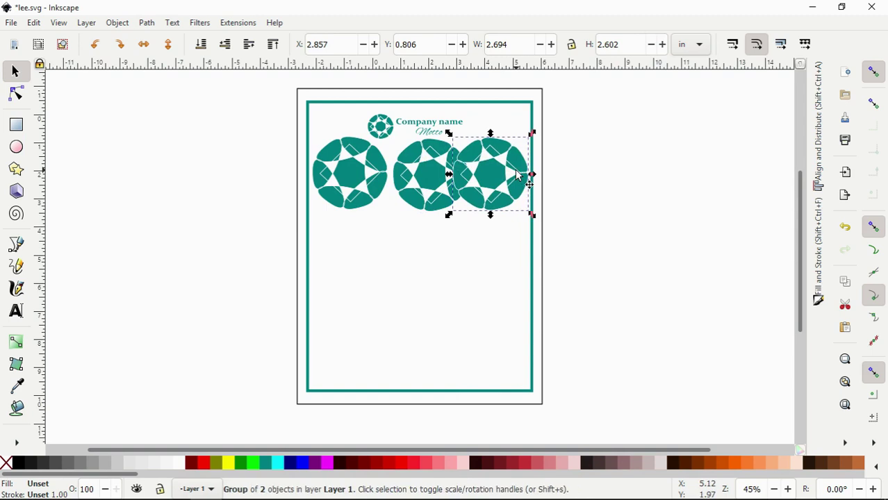
left_click_drag(432, 190, 407, 185)
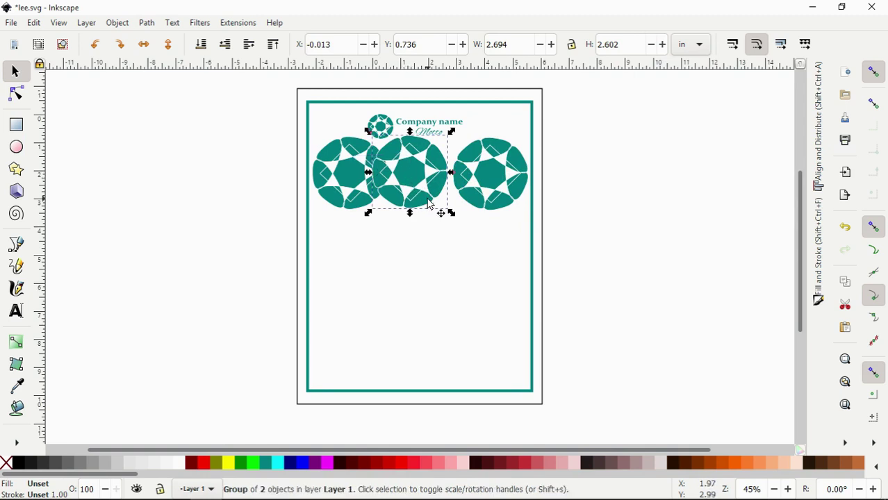
Select the three logos and space them evenly with Align and Distribute
left_click(357, 184)
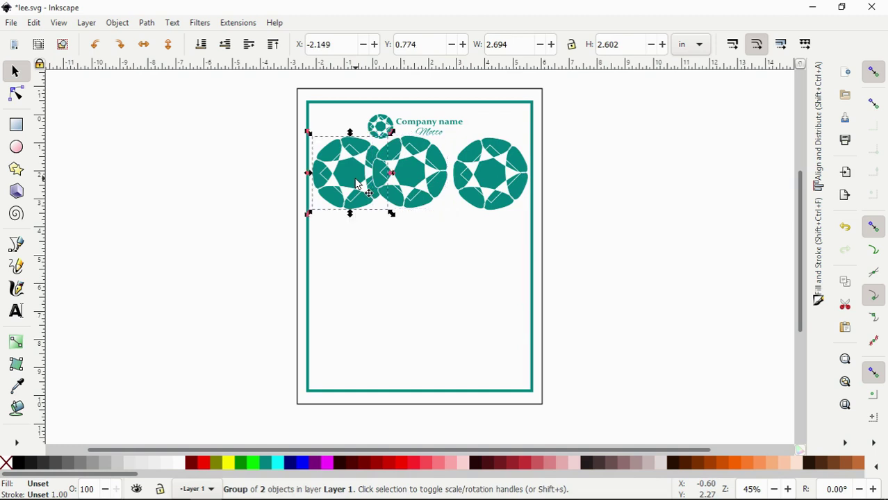
left_click(412, 183, "shift")
left_click(489, 173, "shift")
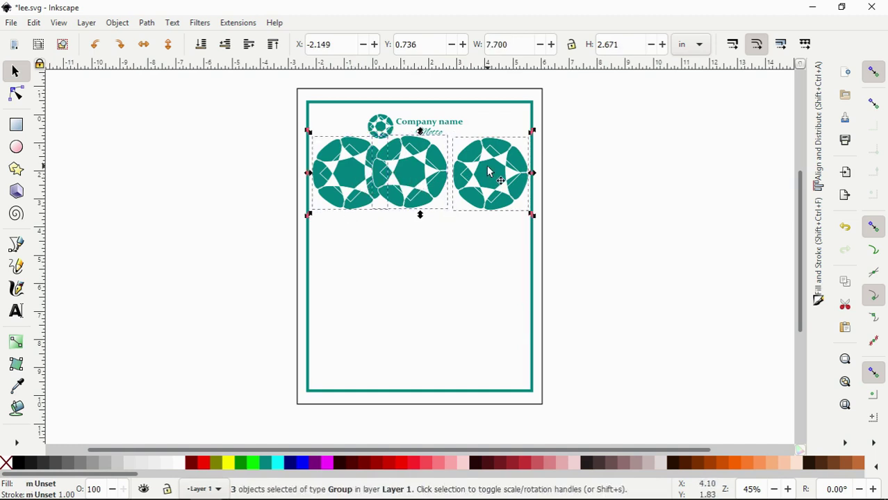
left_click(819, 178)
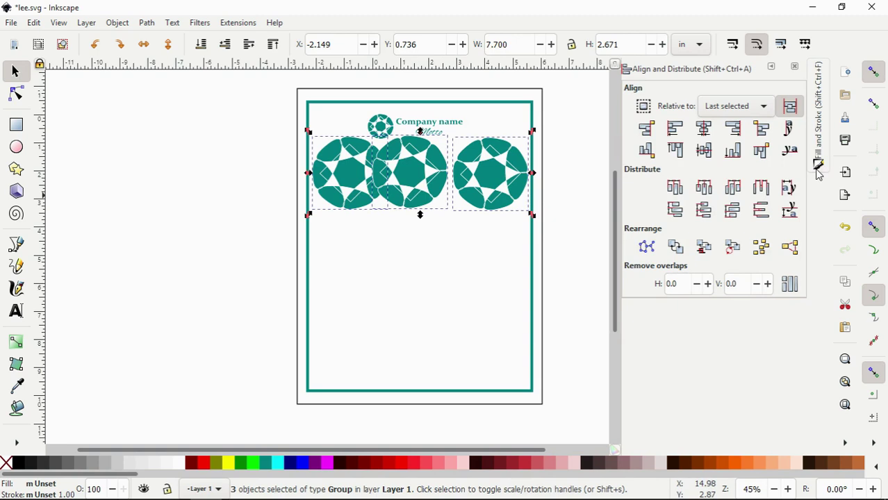
left_click(762, 187)
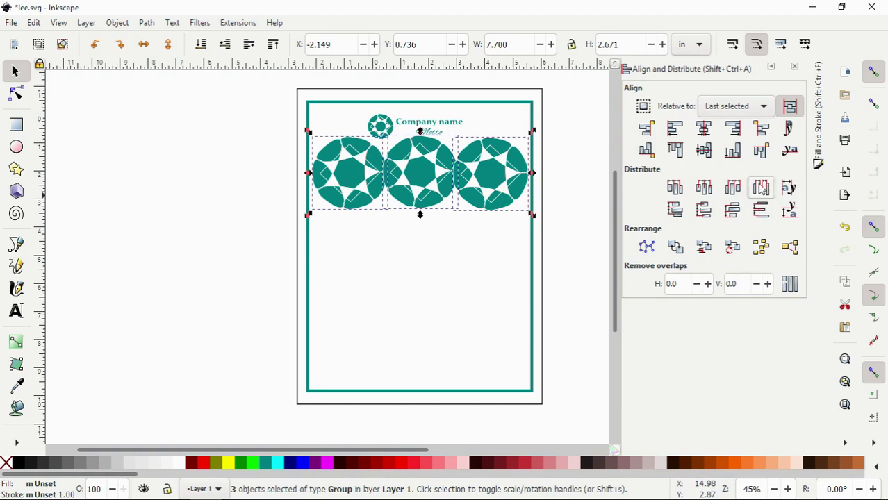
left_click(580, 201)
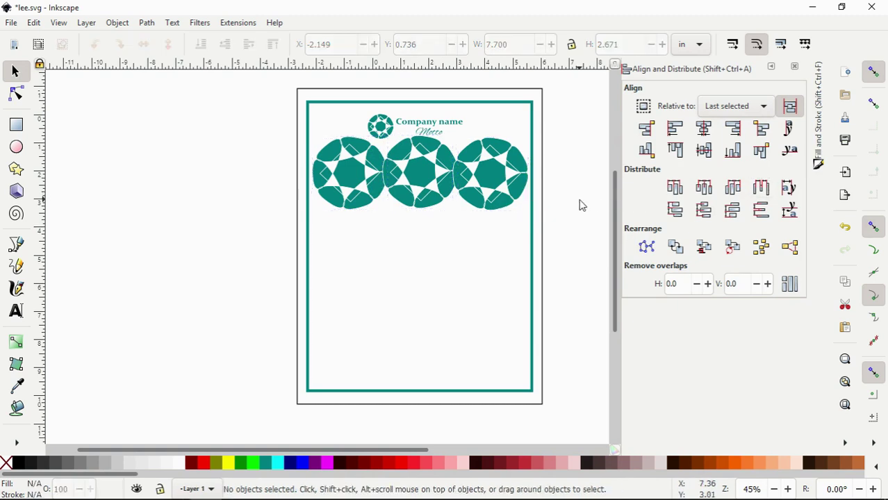
Scale the three logos down together to about 2.532 × 2.444 in
left_click(378, 156)
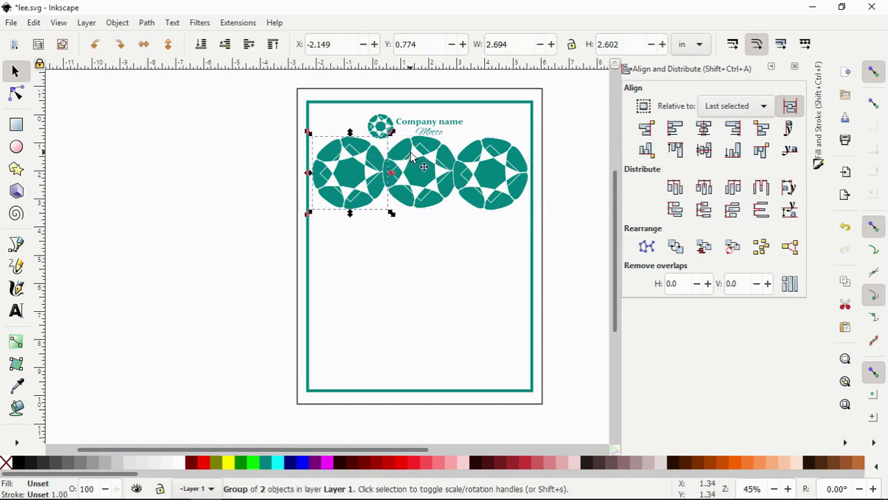
left_click(422, 167)
left_click(358, 161, "shift")
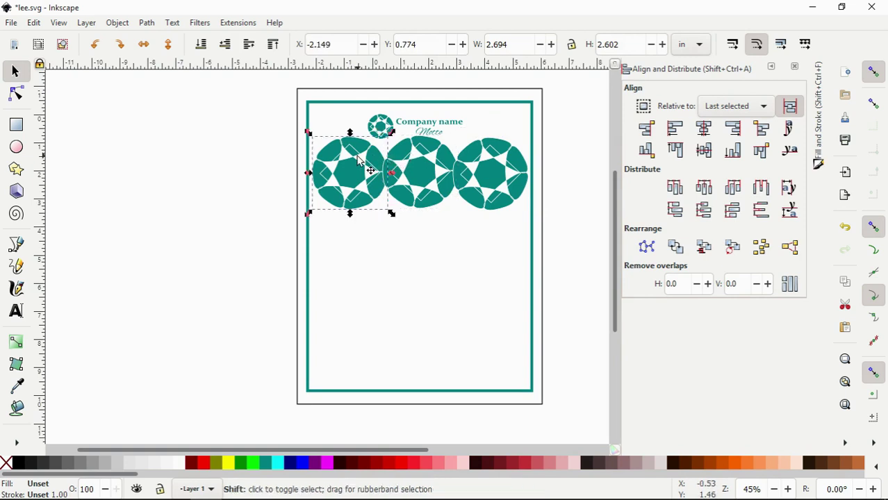
left_click(490, 167, "shift")
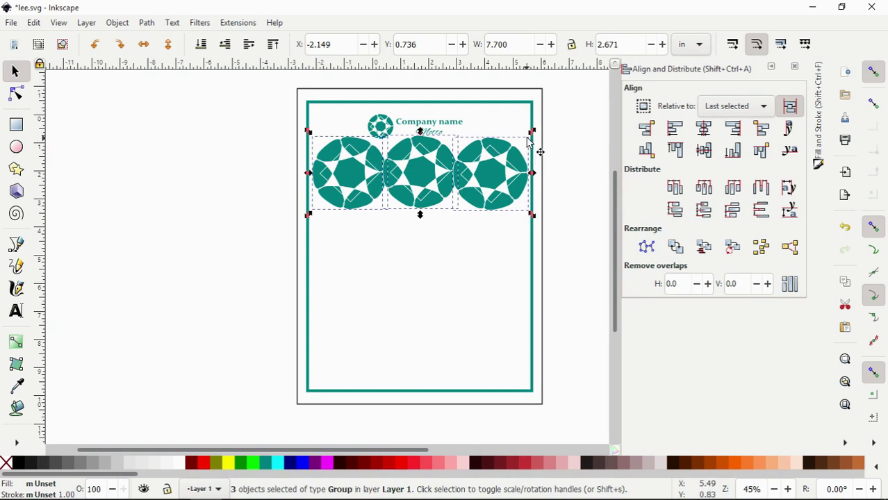
left_click_drag(534, 139, 523, 143)
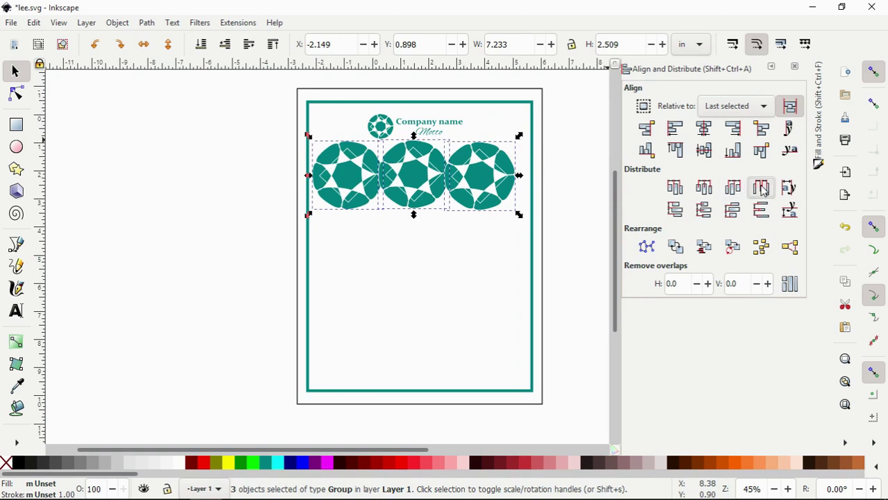
left_click(592, 198)
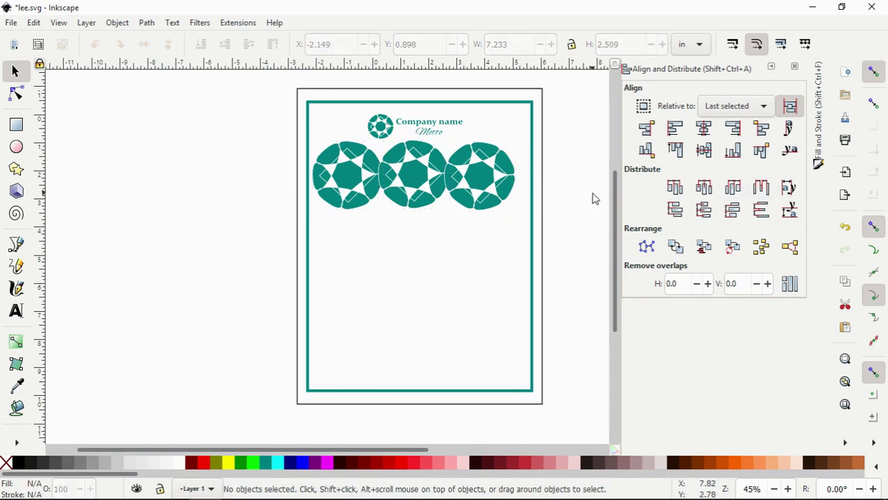
Reselect the three logos and reapply even horizontal spacing
left_click(352, 167)
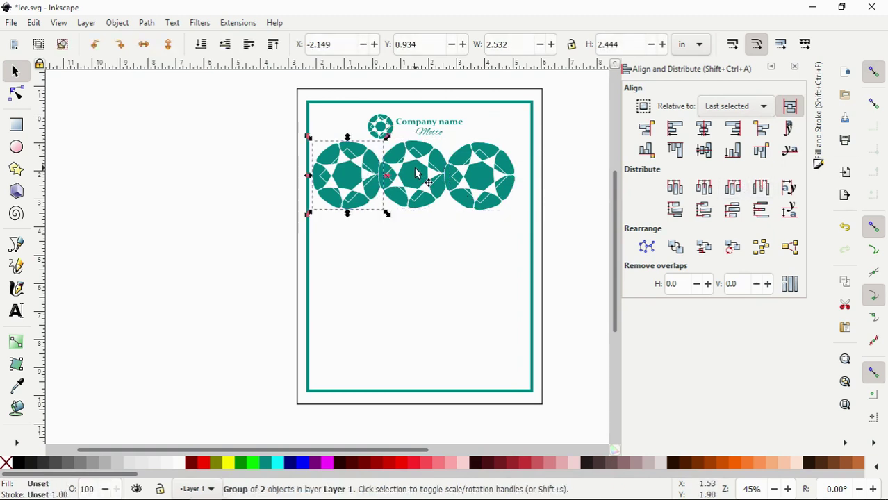
left_click(416, 174, "shift")
left_click(479, 185, "shift")
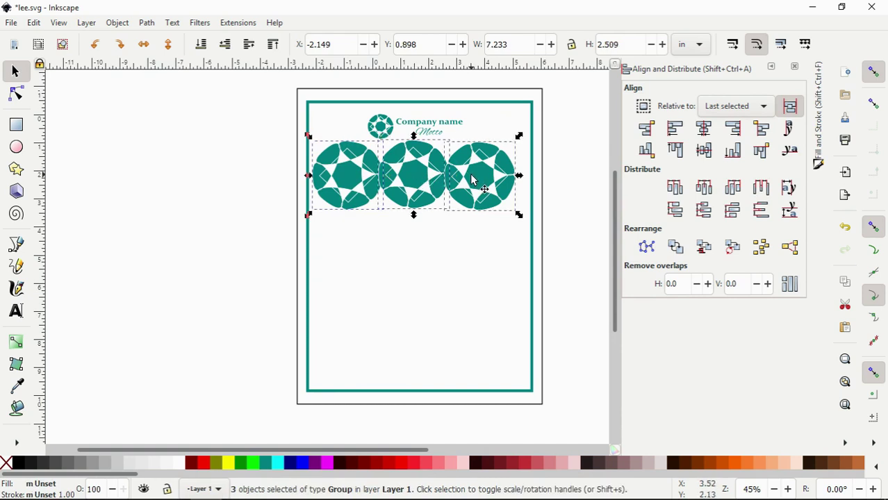
left_click(762, 188)
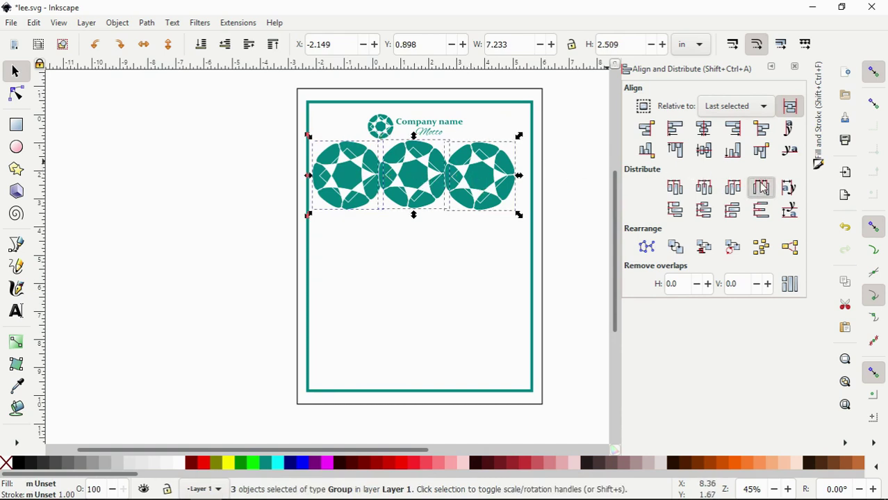
left_click(762, 187)
left_click(761, 187)
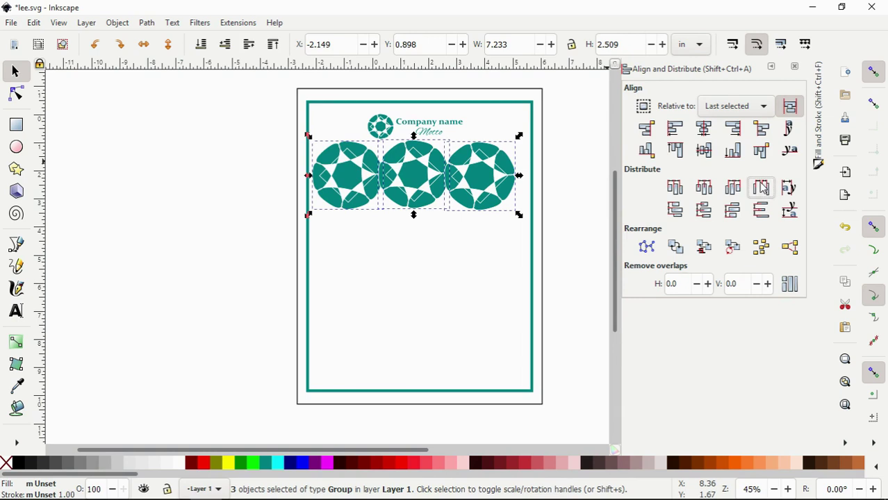
left_click(556, 229)
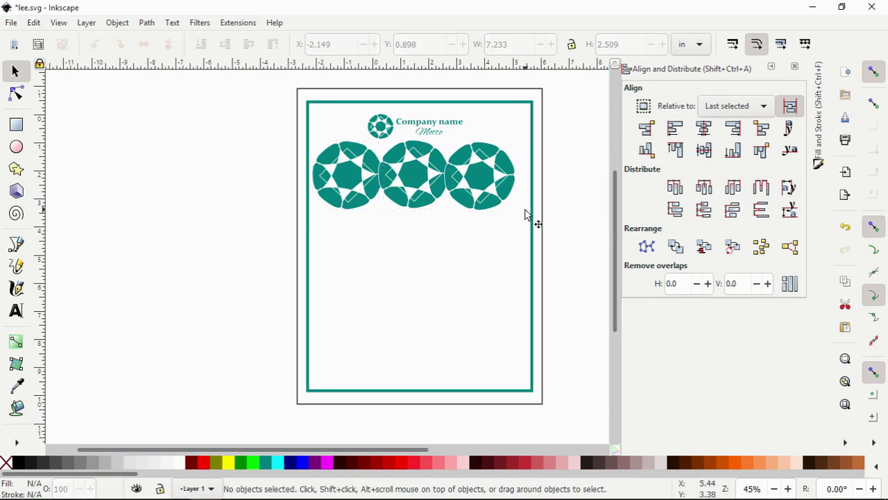
Move the right logo to the right border and nudge the middle logo slightly right
left_click(478, 172)
left_click_drag(479, 172, 493, 174)
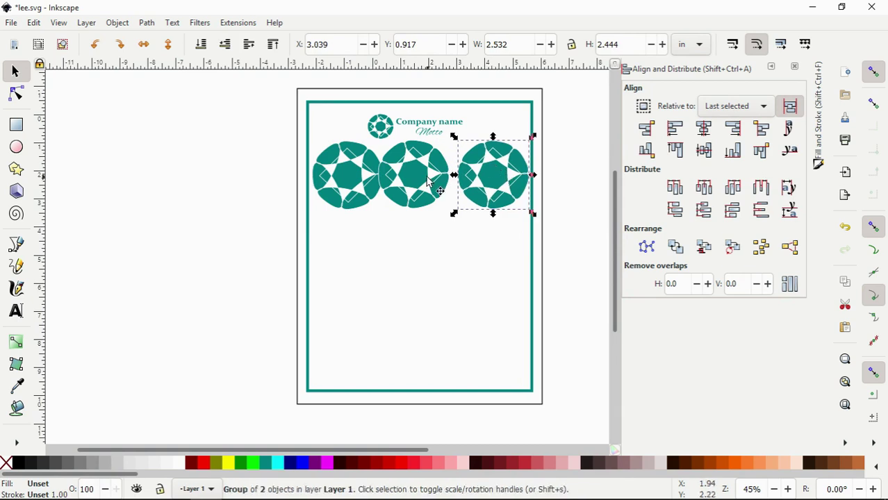
left_click(410, 177)
left_click_drag(410, 178, 415, 178)
Select all three logos inside the group and distribute them with equal gaps across 7.720 in
right_click(352, 178)
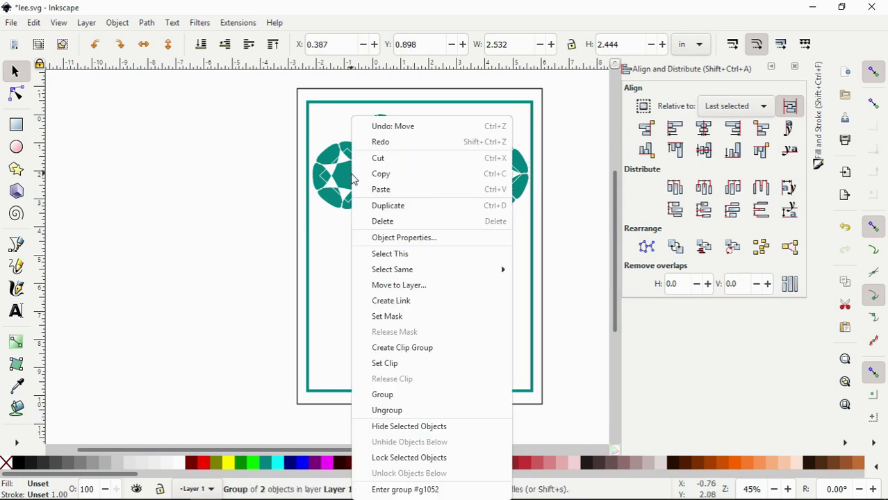
left_click(345, 182)
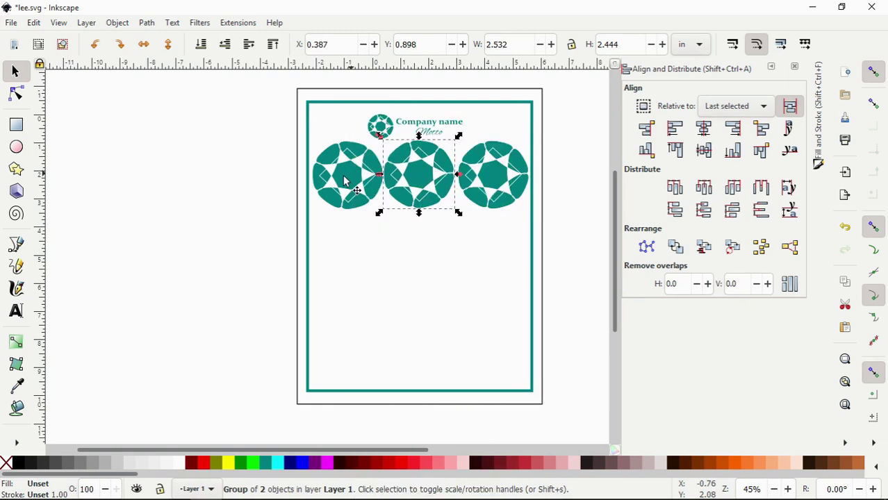
left_click(237, 196)
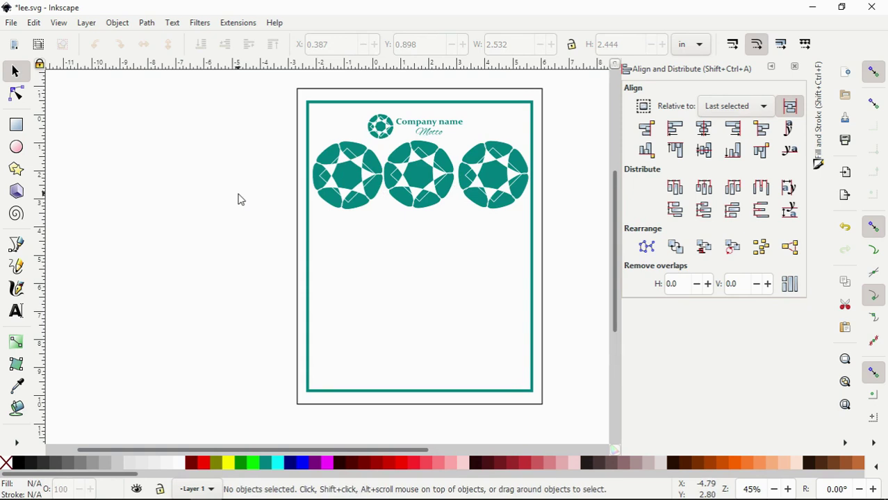
double_click(336, 169)
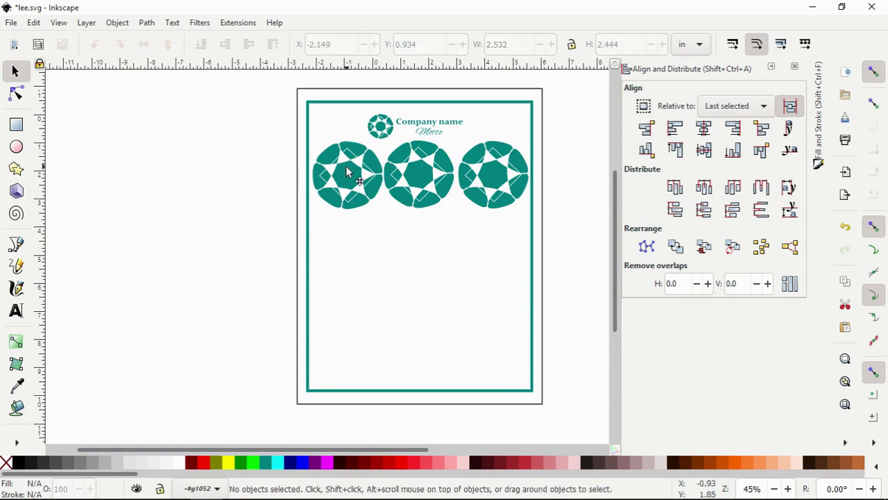
left_click(347, 173)
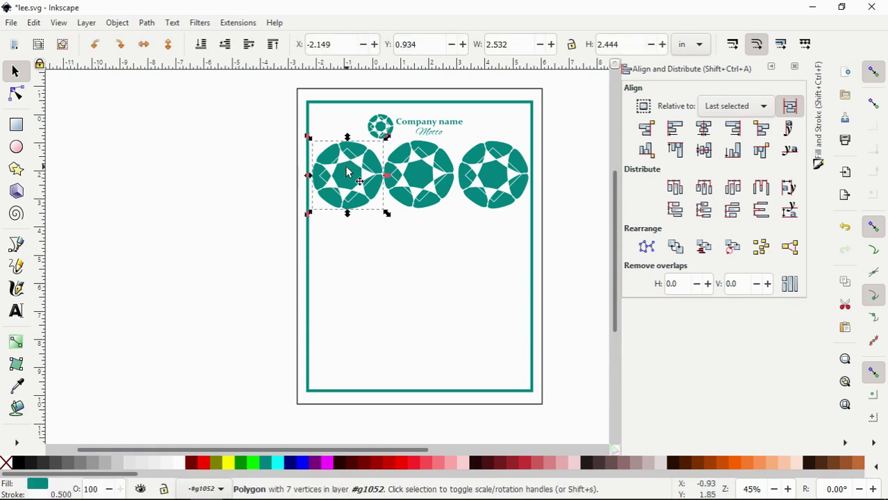
left_click(428, 165, "shift")
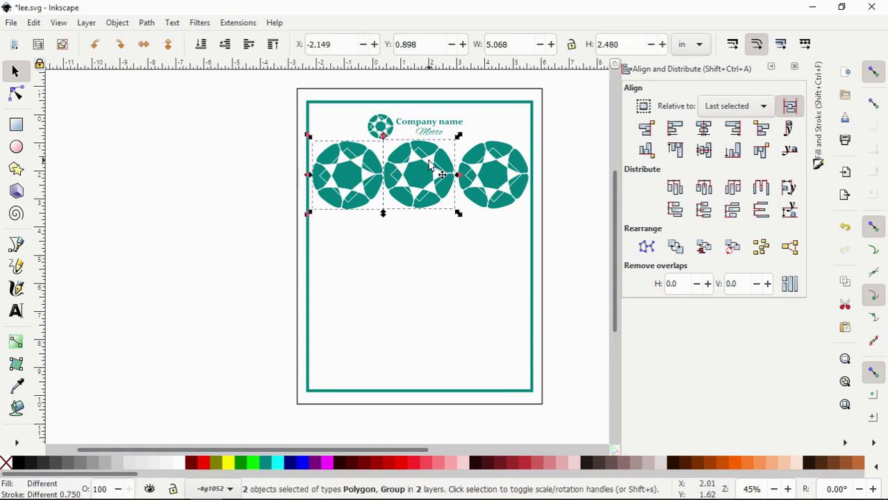
left_click(505, 171, "shift")
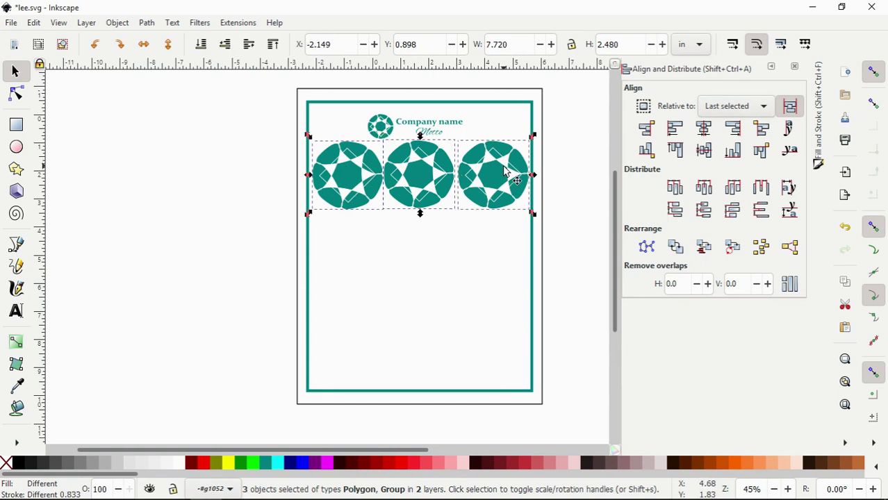
left_click(761, 187)
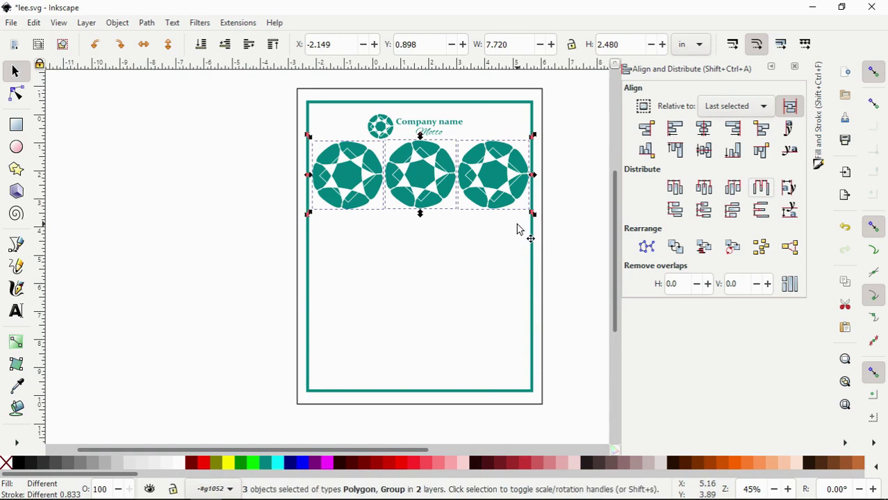
Group the logo row, stretch it slightly taller, and duplicate it as a second row below
key("ctrl+g")
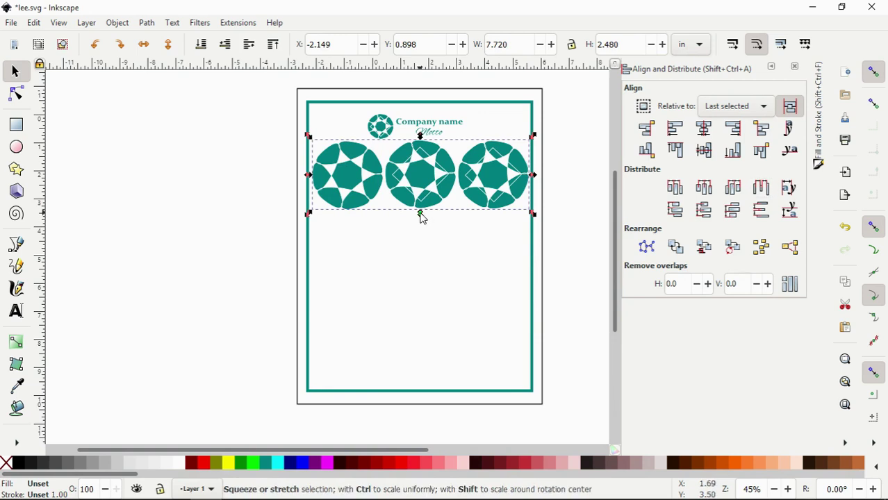
left_click_drag(420, 215, 421, 231)
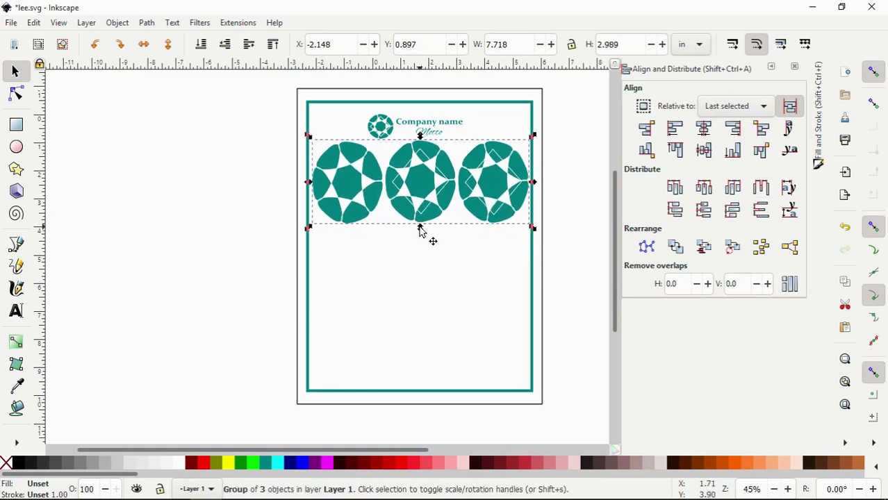
key("ctrl")
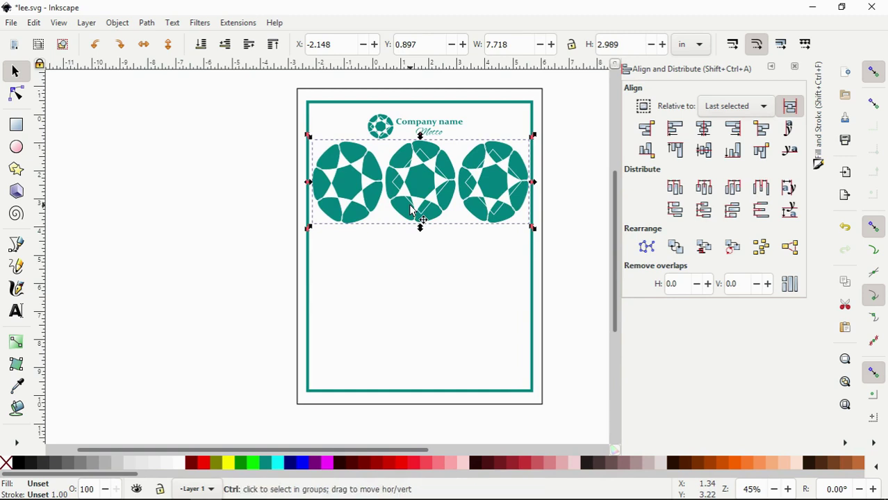
key("Down")
key("Down")
key("Down")
key("Down")
key("Down")
key("Down")
key("Down")
key("Down")
key("Down")
key("Down")
key("Down")
key("Down")
key("Down")
key("Down")
key("Down")
key("Down")
key("Down")
key("Down")
key("Down")
key("Down")
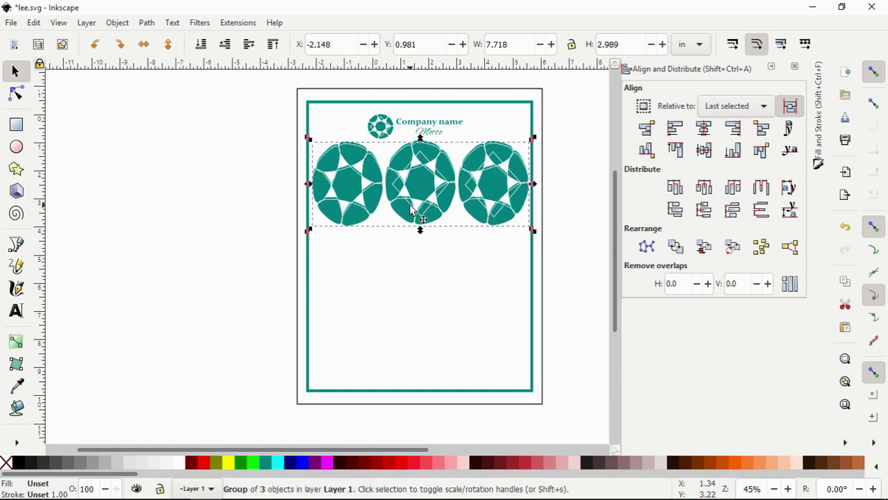
key("Down")
key("Down")
key("Down")
key("Down")
key("Down")
key("Down")
key("Down")
key("Down")
key("Down")
key("Down")
key("Down")
key("Down")
key("Down")
key("Down")
key("Down")
key("Down")
key("Down")
key("Down")
key("Down")
key("Down")
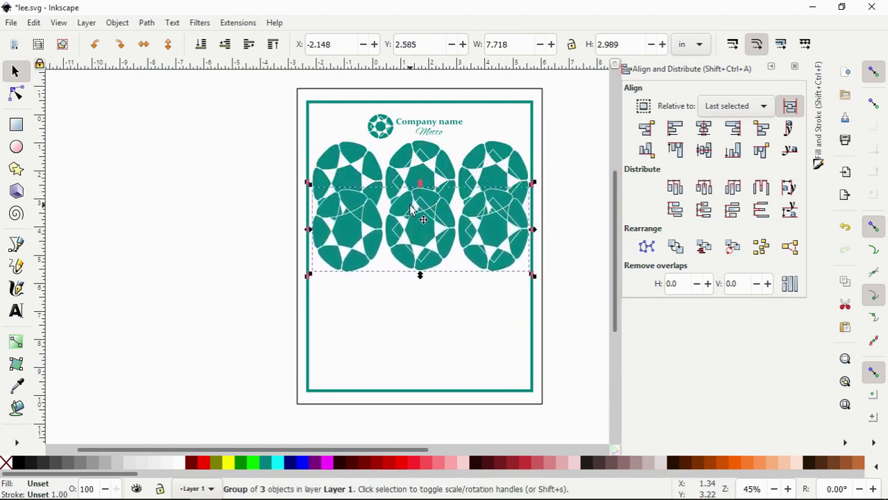
key("Down")
key("Down")
key("Down")
key("Down")
key("Down")
key("Down")
key("Down")
key("Down")
key("Down")
key("Down")
key("Down")
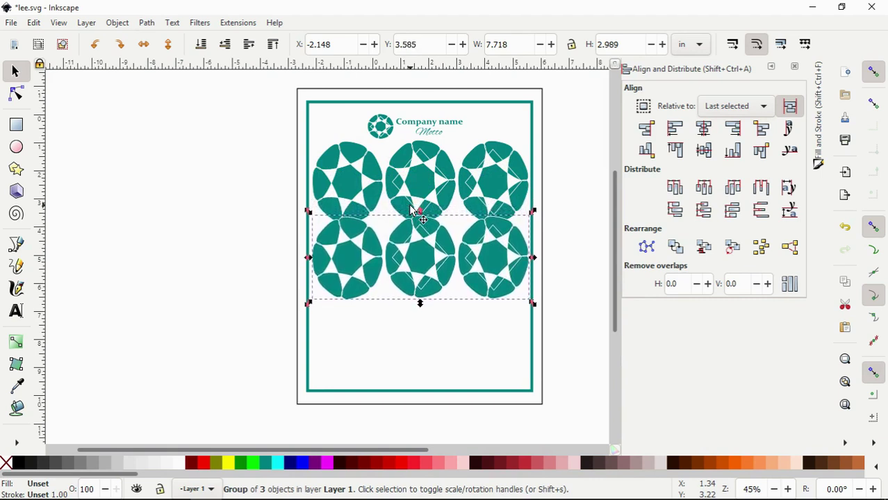
key("Down")
key("Down")
key("Down")
key("Down")
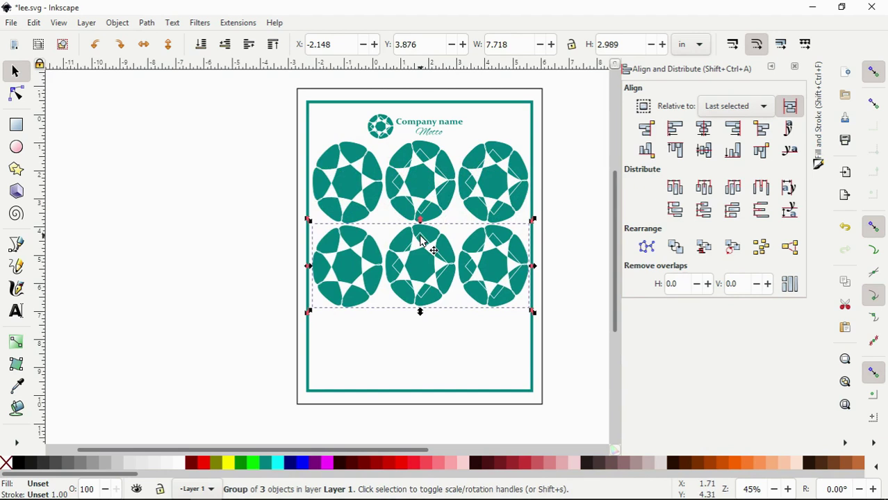
Duplicate the row again as a third row nudged down near the bottom border
key("ctrl")
key("Down")
key("Down")
key("Down")
key("Down")
key("Down")
key("Down")
key("Down")
key("Down")
key("Down")
key("Down")
key("Down")
key("Down")
key("Down")
key("Down")
key("Down")
key("Down")
key("Down")
key("Down")
key("Down")
key("Down")
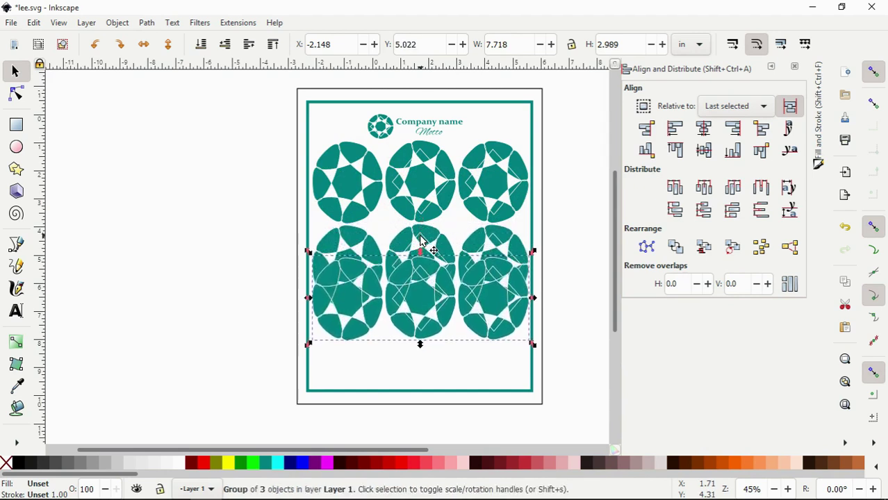
key("Down")
key("Down")
key("Down")
key("Down")
key("Down")
key("Down")
key("Down")
key("Down")
key("Down")
key("Down")
key("Down")
key("Down")
key("Down")
key("Down")
key("Down")
key("Down")
key("Down")
key("Down")
key("Down")
key("Down")
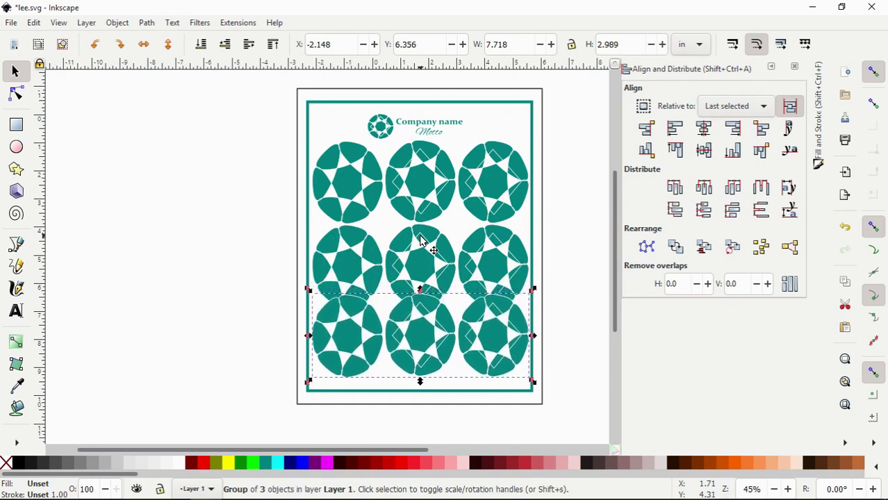
key("Down")
key("Down")
key("Down")
key("Down")
key("Down")
key("Down")
key("Down")
key("Down")
key("Down")
key("Down")
key("Down")
key("Down")
key("Down")
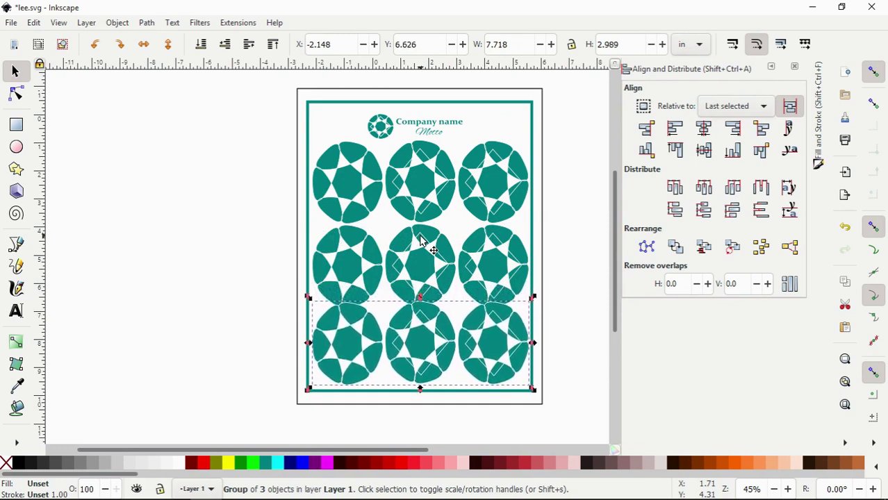
key("Down")
key("Down")
key("Down")
key("Down")
key("Down")
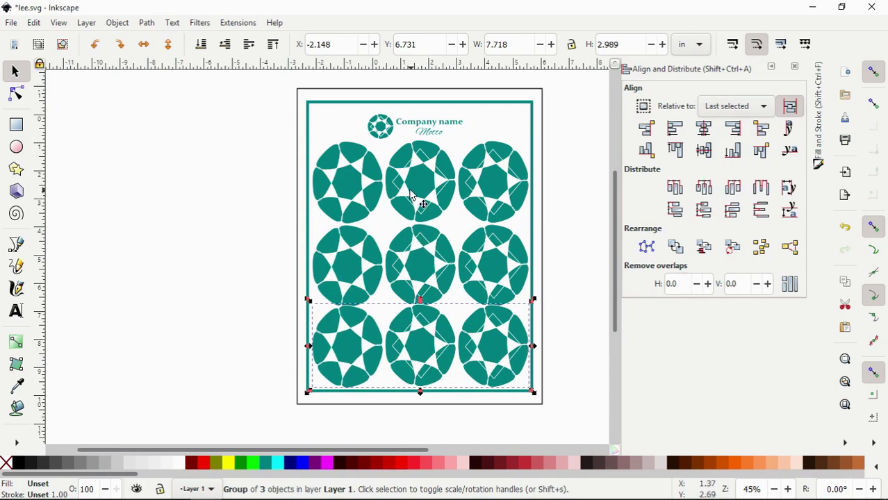
key("shift")
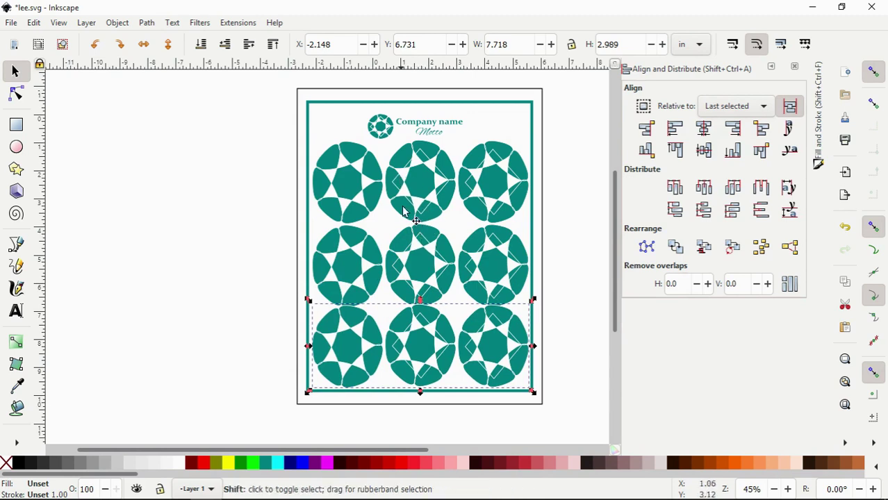
Equalize the vertical gaps between the three emblem rows, group them, and shrink to 7.417 × 8.479 in
left_click(404, 264, "shift")
left_click(431, 192, "shift")
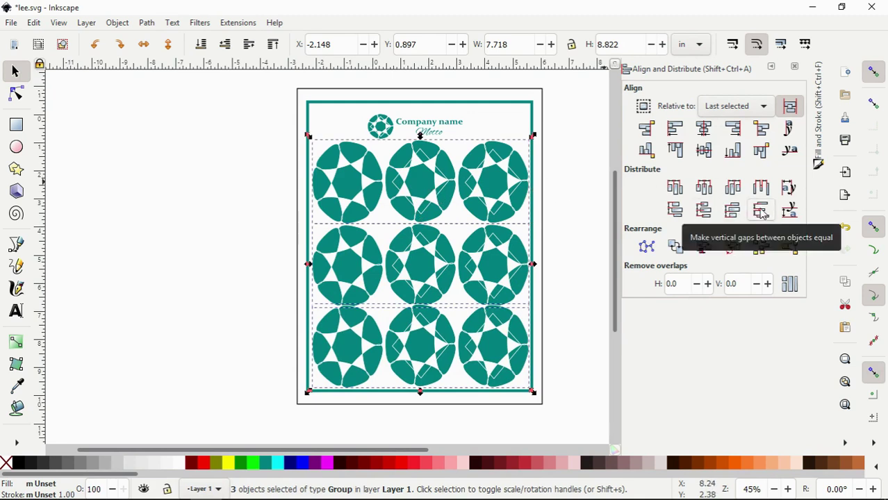
left_click(762, 214)
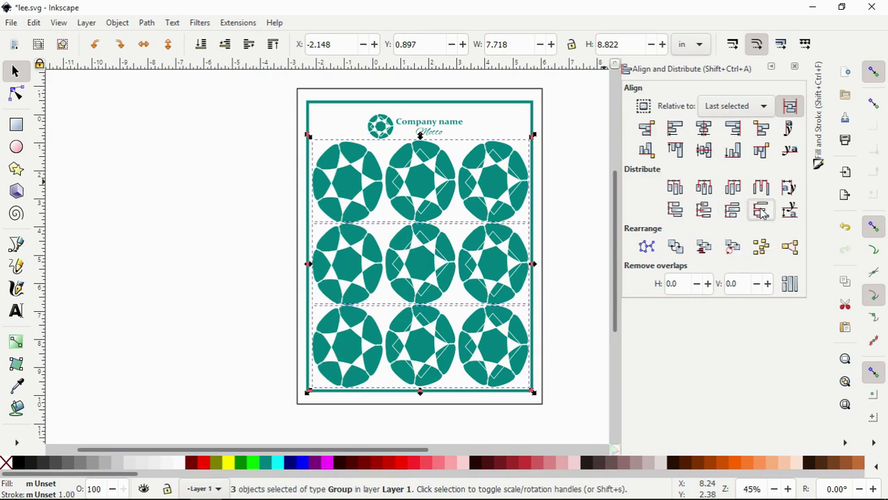
key("ctrl+g")
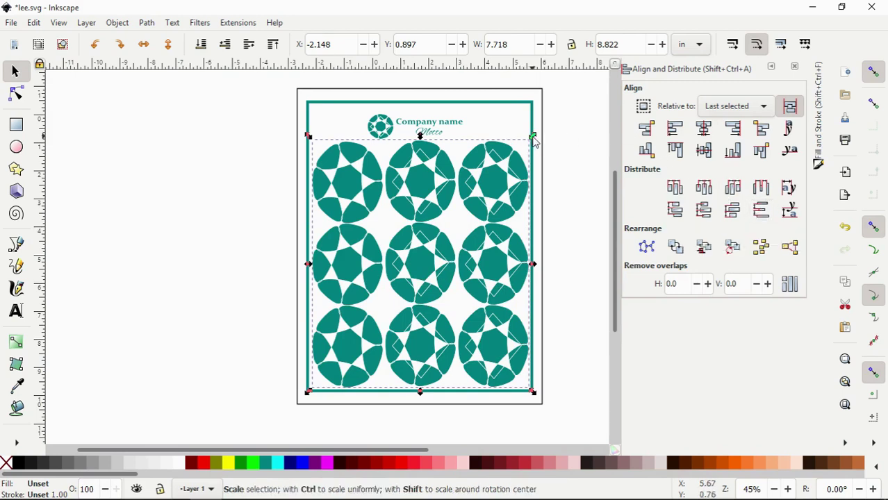
left_click_drag(533, 138, 525, 149)
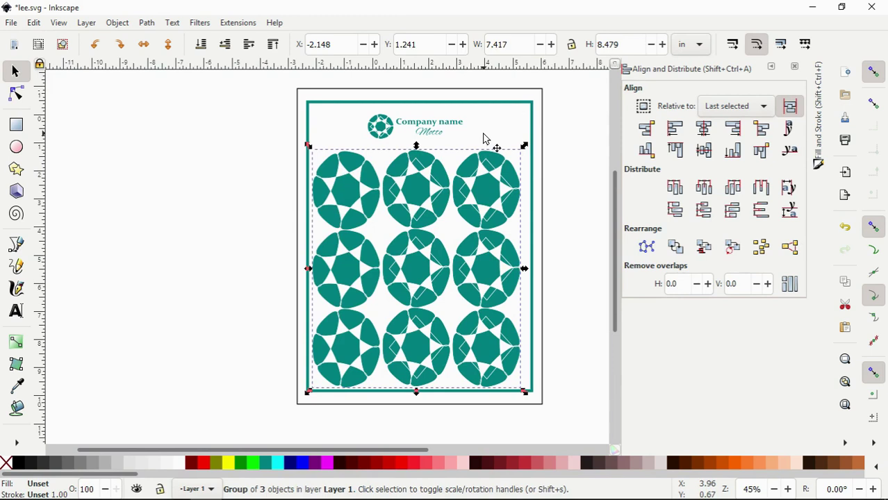
Centre the star pattern horizontally within the teal border
key("shift")
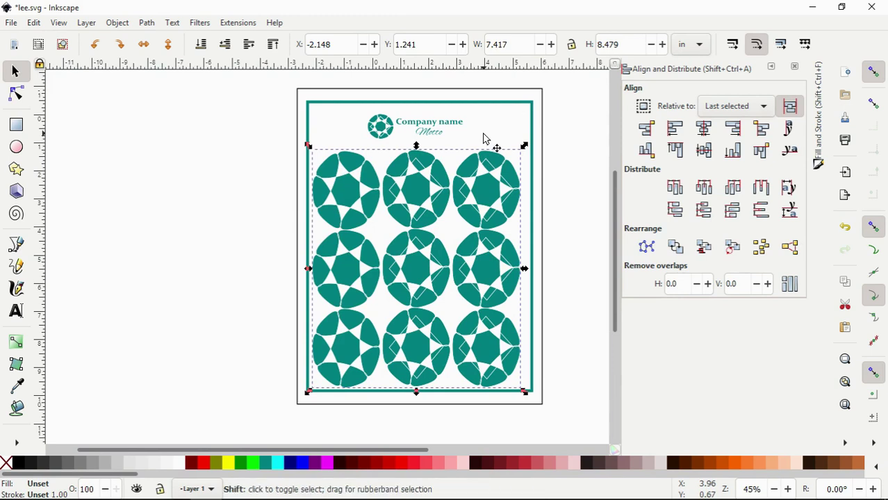
left_click(484, 139, "shift")
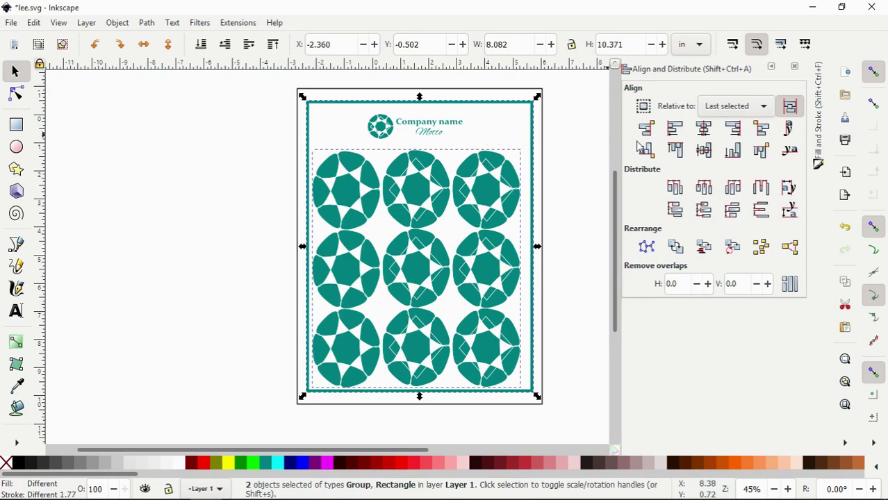
left_click(704, 129)
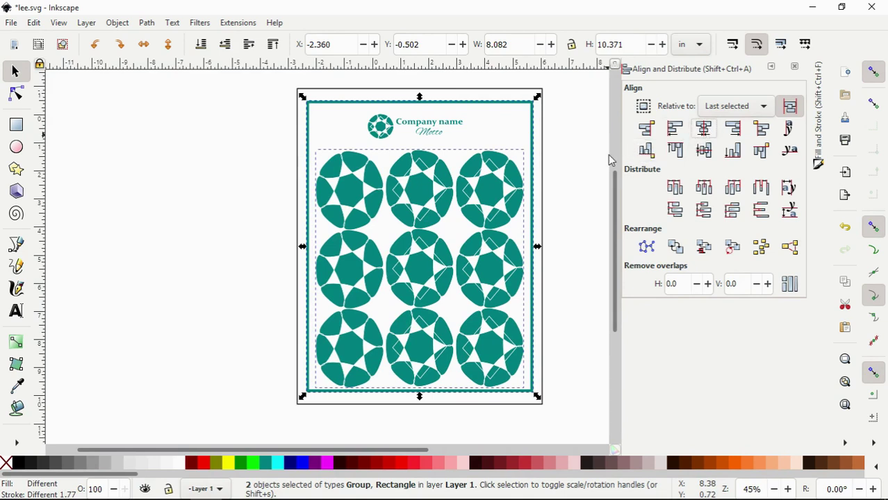
left_click(569, 131)
Shrink the star pattern proportionally and re-centre it horizontally in the border
left_click(491, 213)
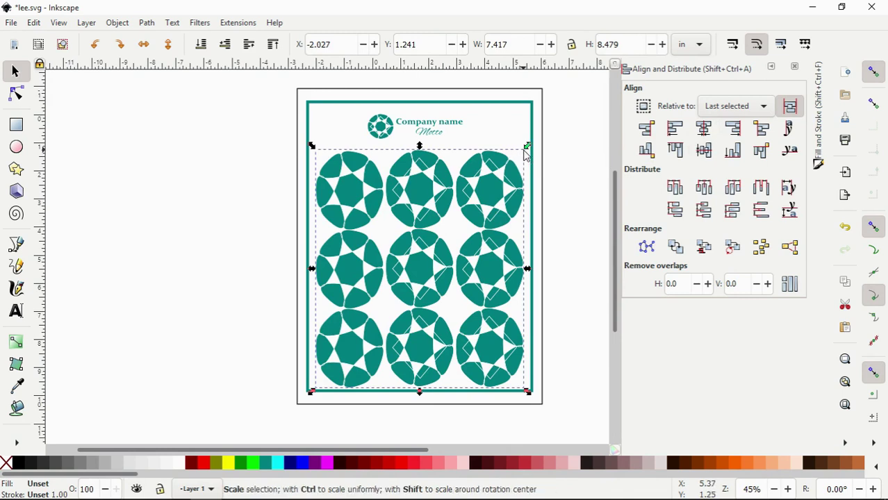
key("ctrl")
left_click_drag(524, 150, 517, 155)
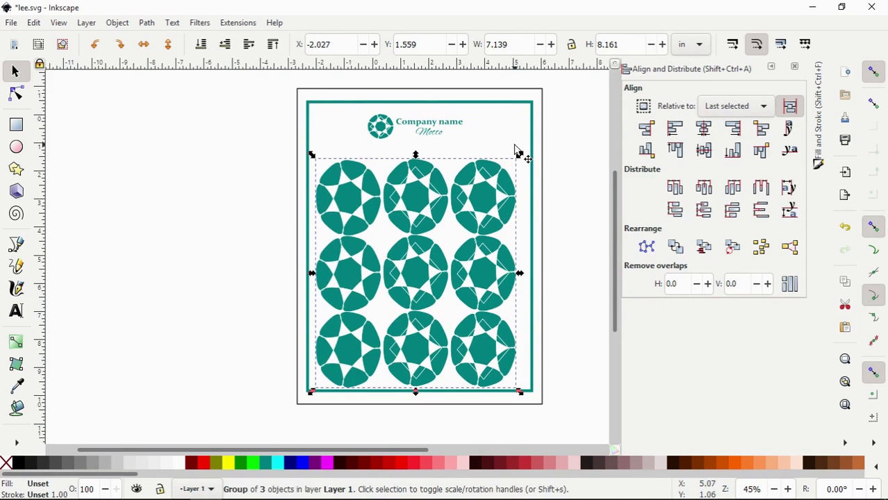
left_click(517, 151, "shift")
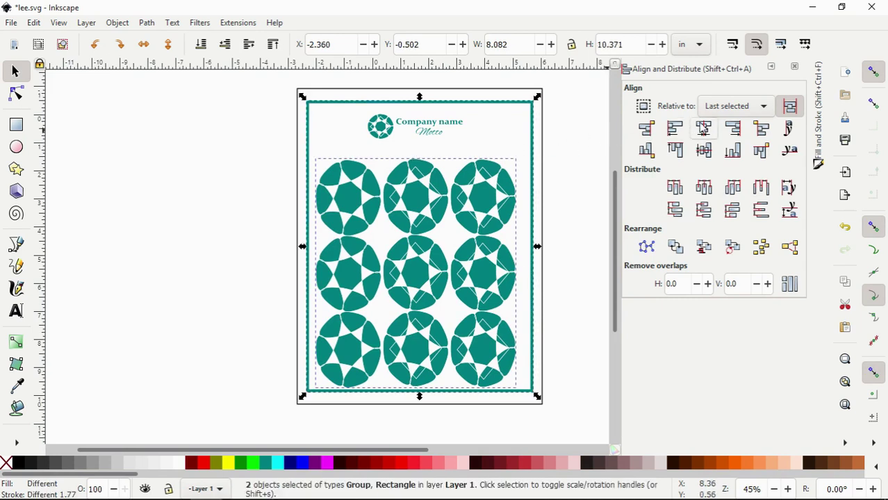
left_click(703, 129)
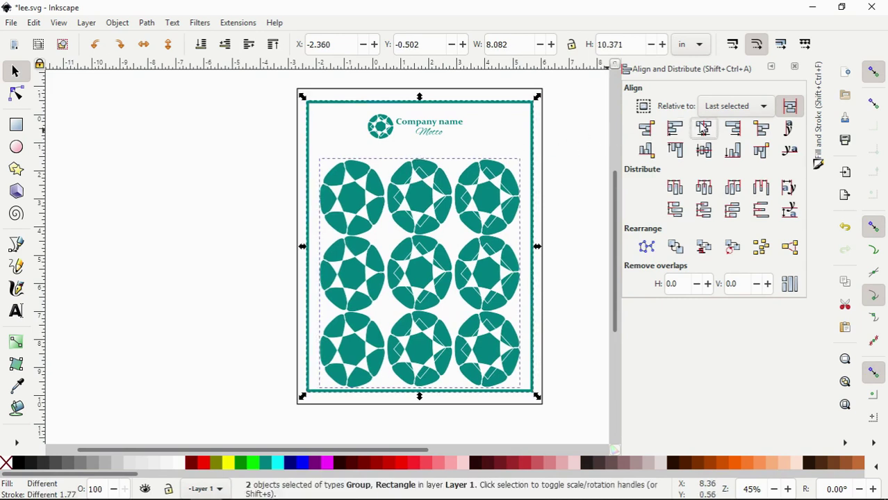
Nudge the star pattern up so it sits just below the logo
left_click(593, 218)
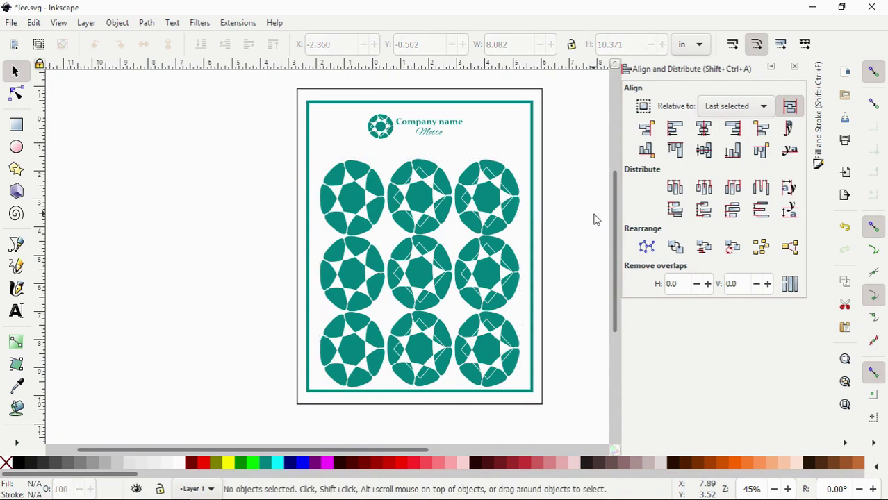
left_click(463, 205)
key("Up")
key("Up")
key("Up")
key("Up")
key("Up")
key("Up")
key("Up")
key("Up")
key("Up")
key("Up")
key("Up")
key("Up")
key("Up")
key("Up")
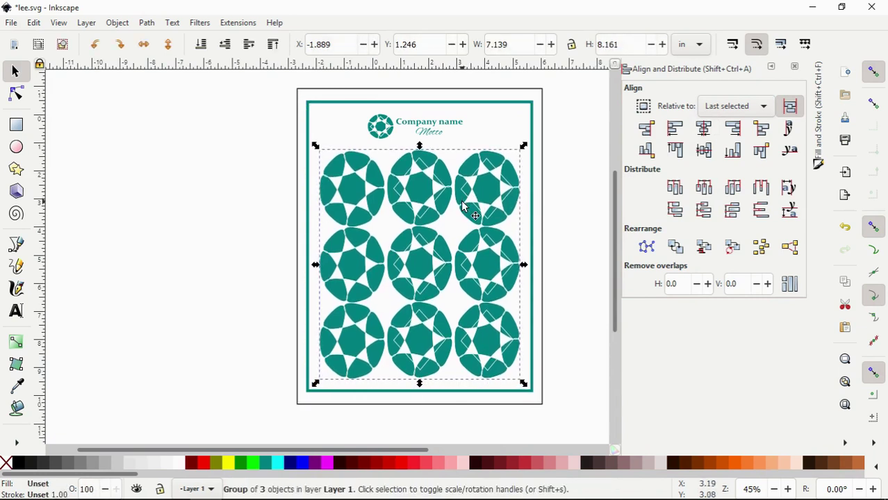
key("Up")
key("Up")
key("Up")
key("Up")
key("Up")
key("Up")
key("Up")
key("Up")
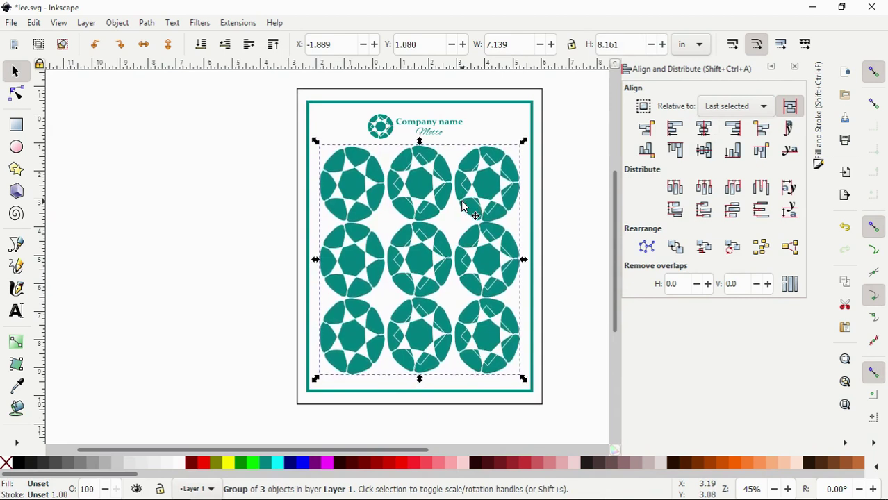
key("Escape")
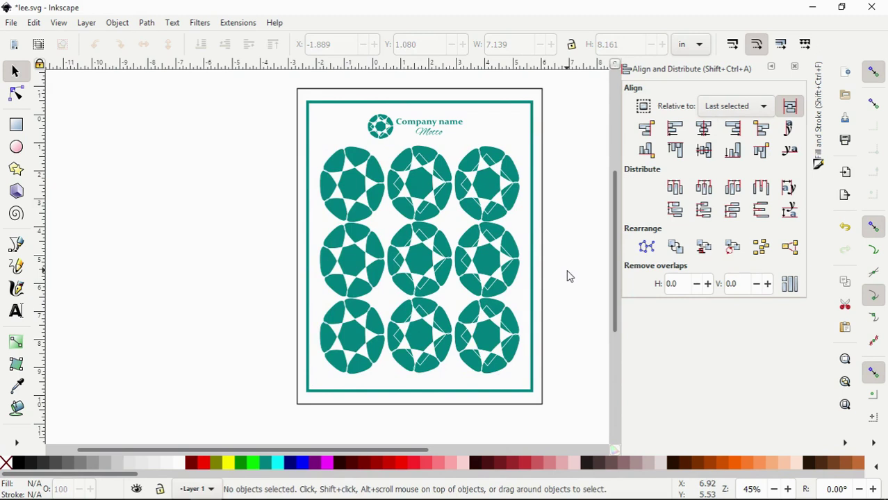
Lower the star pattern's opacity to about 5.8% in Fill and Stroke
left_click(389, 280)
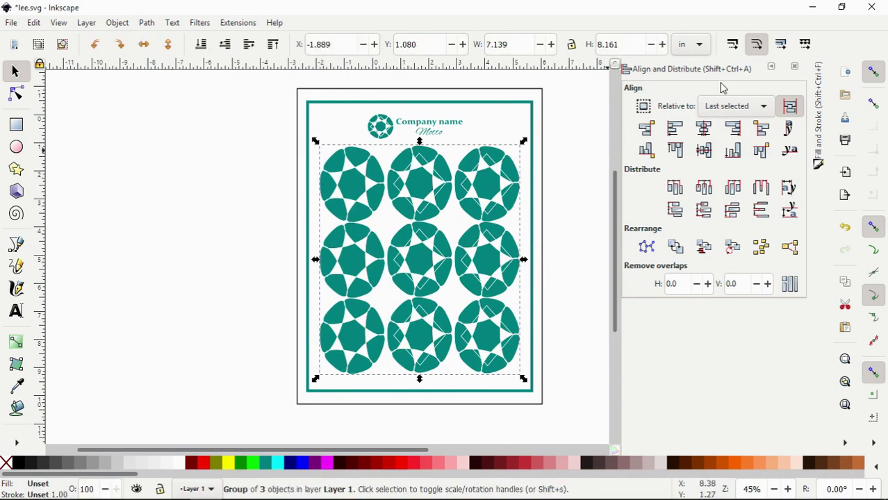
left_click(770, 69)
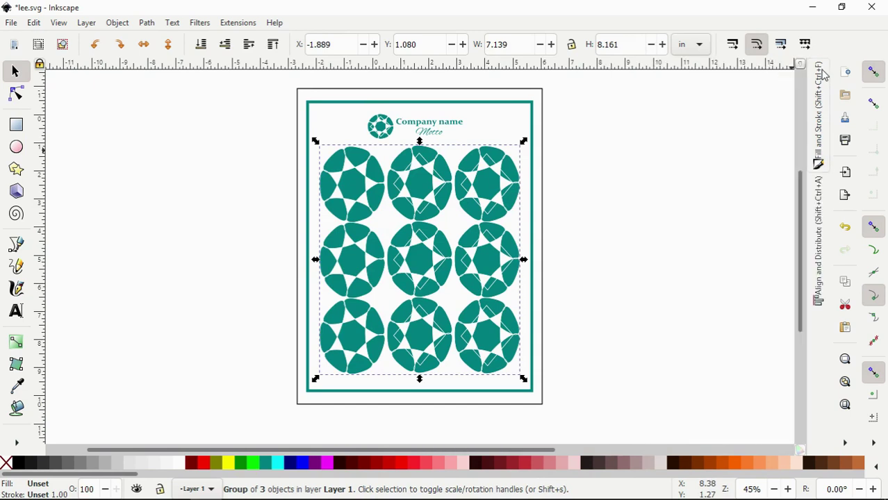
left_click(819, 97)
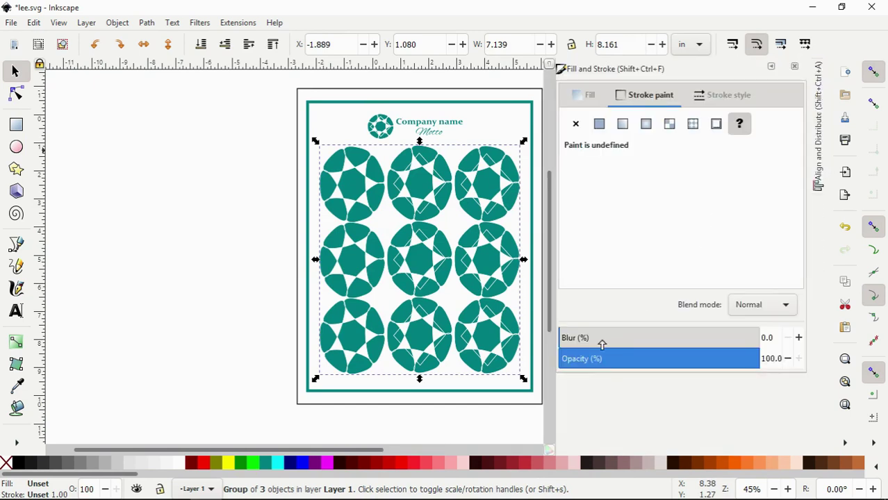
left_click(581, 358)
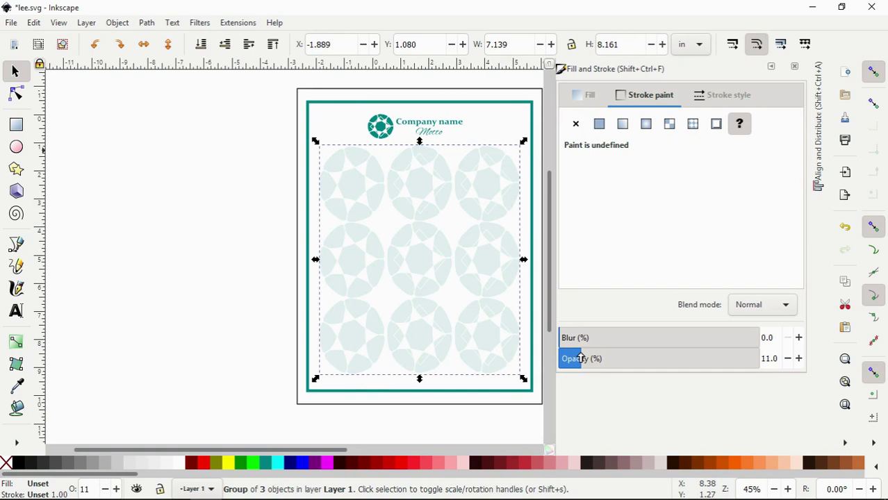
left_click(575, 360)
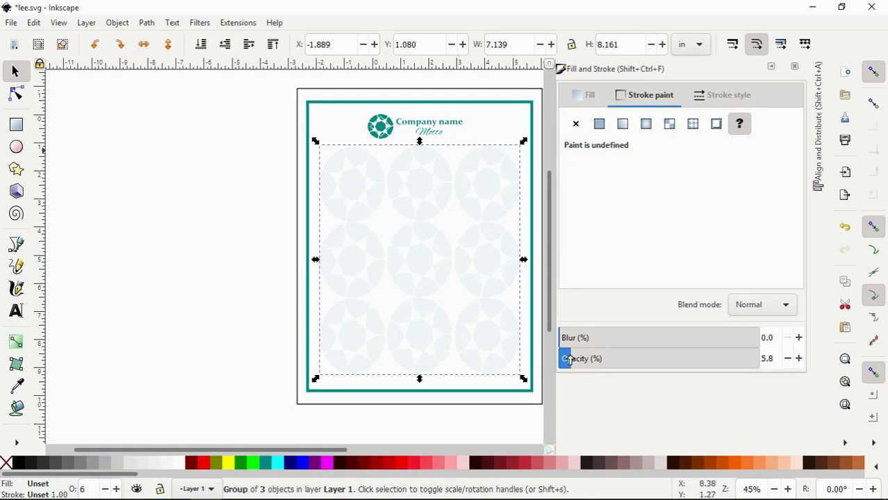
left_click(255, 330)
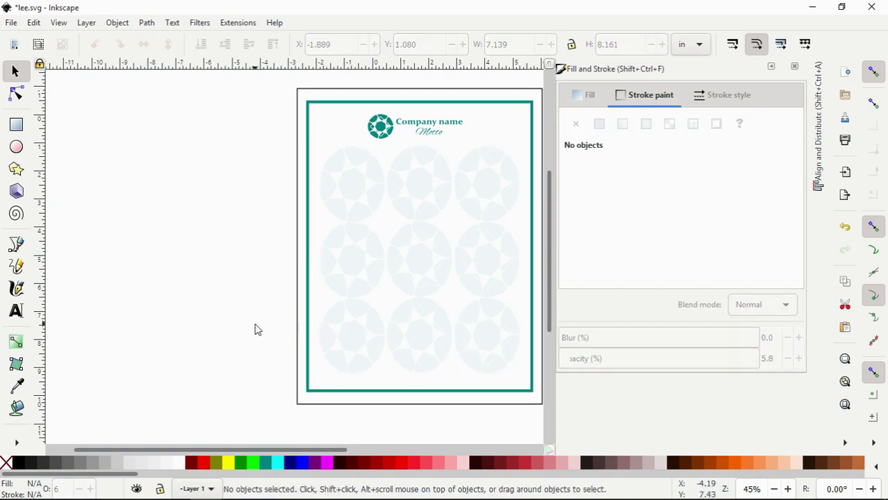
Draw a bar under the logo, thin it to 0.069 in high and fill it teal (#008080)
left_click(17, 124)
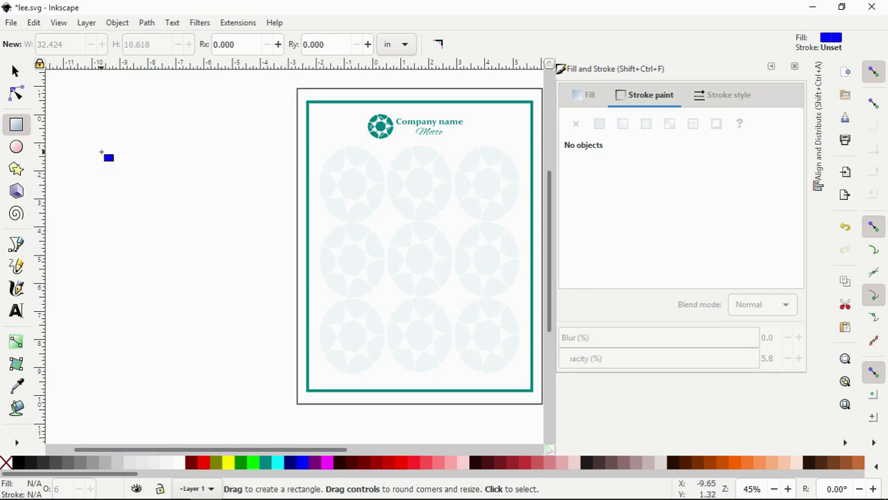
mouse_move(102, 153)
left_mouse_down()
mouse_move(302, 163)
mouse_move(319, 154)
left_mouse_up()
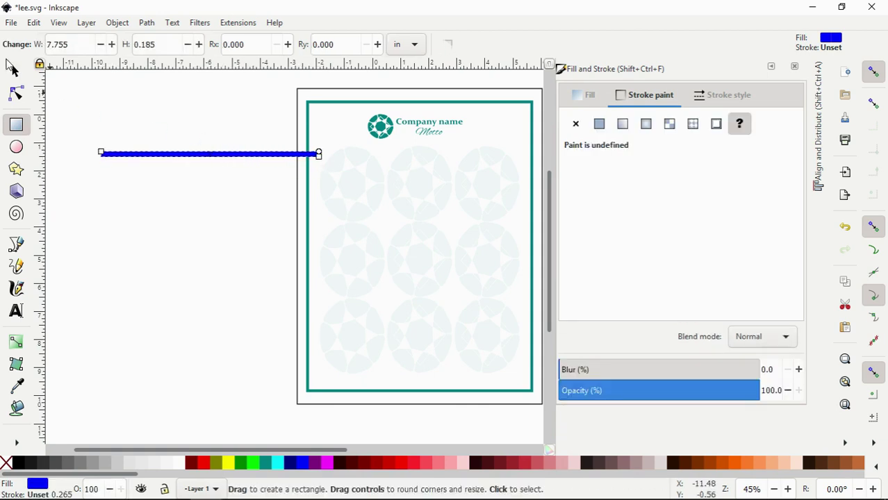
left_click(21, 70)
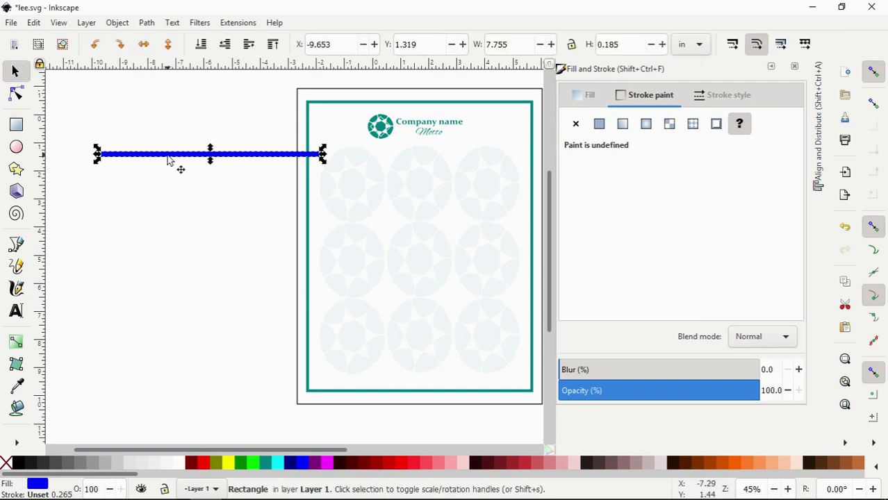
left_click_drag(169, 158, 382, 148)
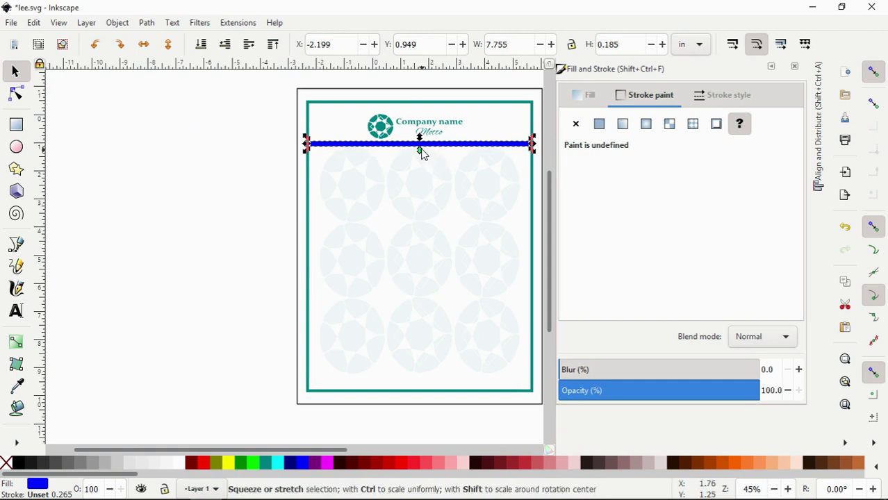
left_click_drag(422, 153, 420, 150)
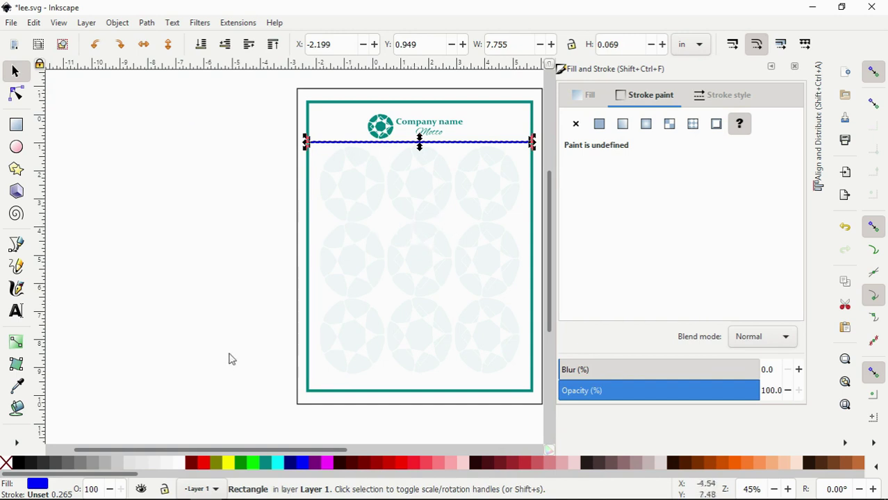
left_click(269, 465)
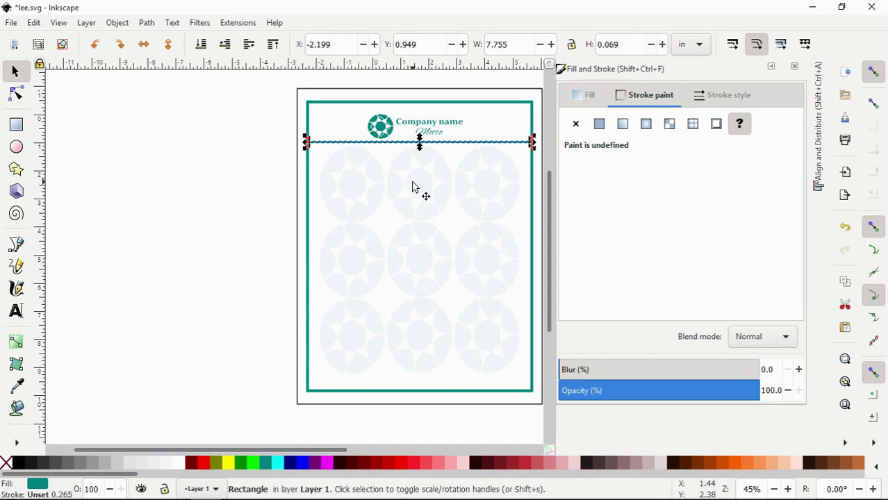
Duplicate the teal rule and move the copy down to Y 9.157, just above the border
key("Escape")
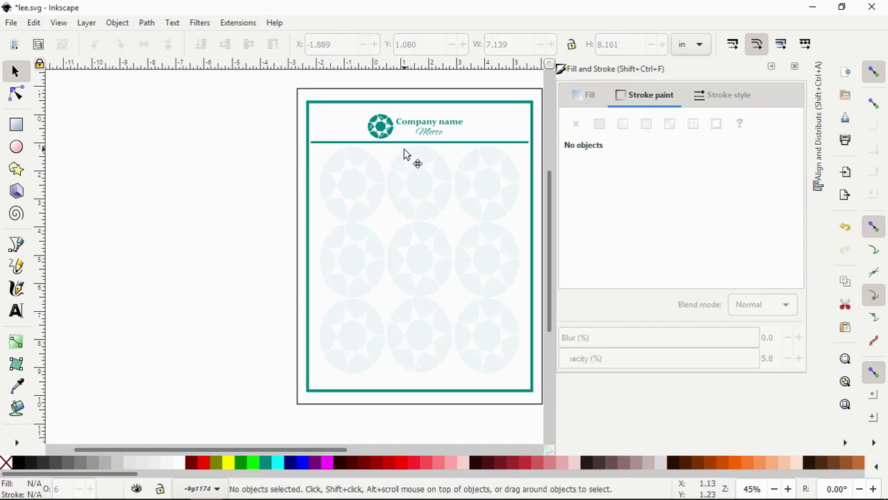
left_click(404, 144)
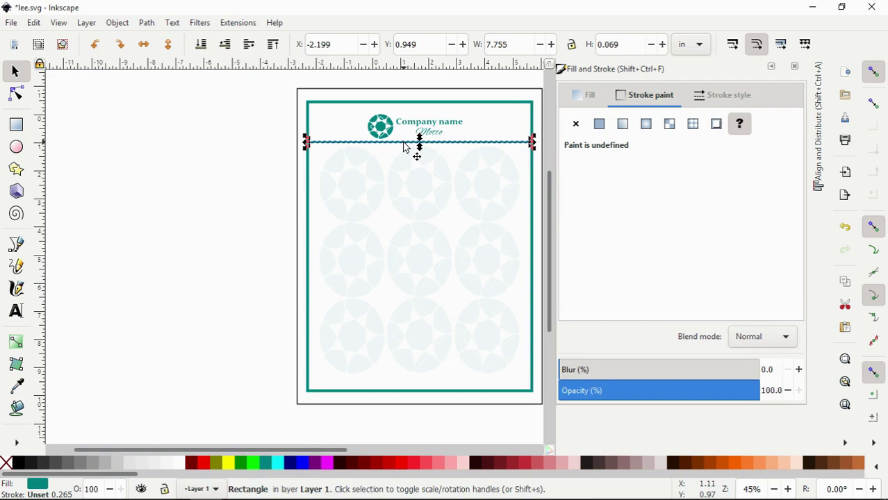
key("ctrl+d")
key("Down")
key("Down")
key("Down")
key("Down")
key("Down")
key("Down")
key("Down")
key("Down")
key("Down")
key("Down")
key("Down")
key("Down")
key("Down")
key("Down")
key("Down")
key("Down")
key("Down")
key("Down")
key("Down")
key("Down")
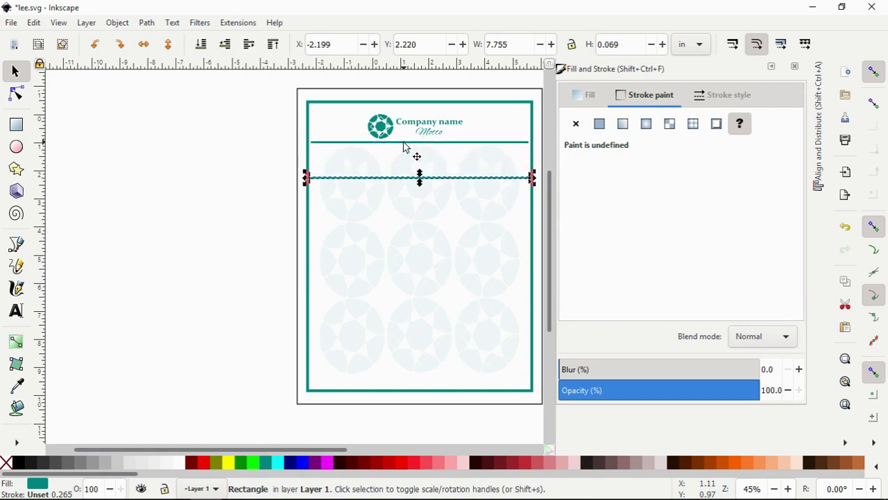
key("Down")
key("Down")
key("Down")
key("Down")
key("Down")
key("Down")
key("Down")
key("Down")
key("Down")
key("Down")
key("Down")
key("Down")
key("Down")
key("Down")
key("Down")
key("Down")
key("Down")
key("Down")
key("Down")
key("Down")
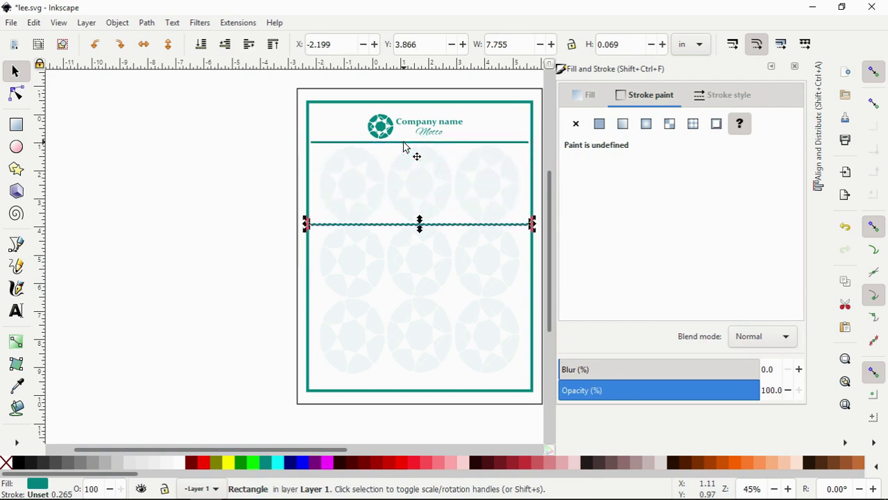
key("Down")
key("Down")
key("Down")
key("Down")
key("Down")
key("Down")
key("Down")
key("Down")
key("Down")
key("Down")
key("Down")
key("Down")
key("Down")
key("Down")
key("Down")
key("Down")
key("Down")
key("Down")
key("Down")
key("Down")
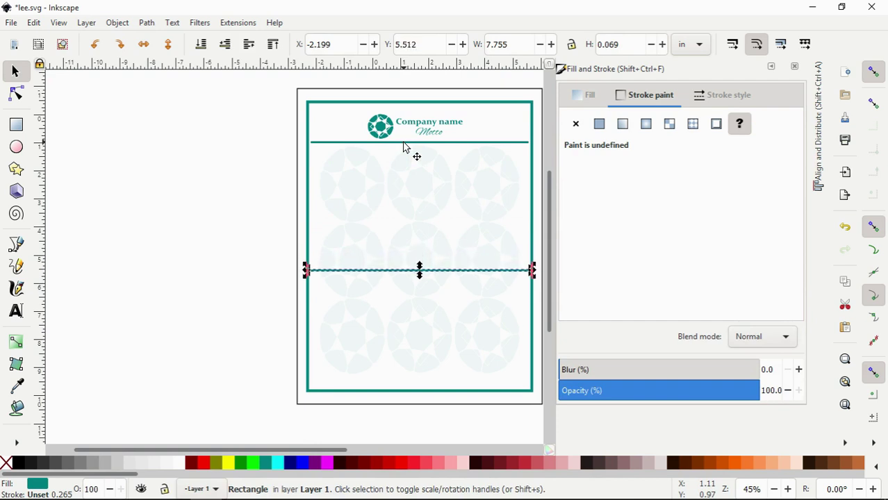
key("Down")
key("Down")
key("Down")
key("Down")
key("Down")
key("Down")
key("Down")
key("Down")
key("Down")
key("Down")
key("Down")
key("Down")
key("Down")
key("Down")
key("Down")
key("Down")
key("Down")
key("Down")
key("Down")
key("Down")
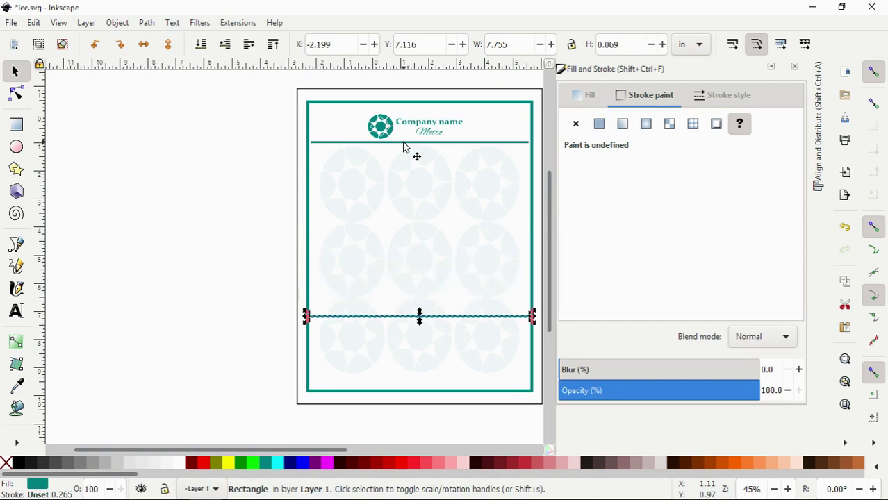
key("Down")
key("Down")
key("Down")
key("Down")
key("Down")
key("Down")
key("Down")
key("Down")
key("Down")
key("Down")
key("Down")
key("Down")
key("Down")
key("Down")
key("Down")
key("Down")
key("Down")
key("Down")
key("Down")
key("Down")
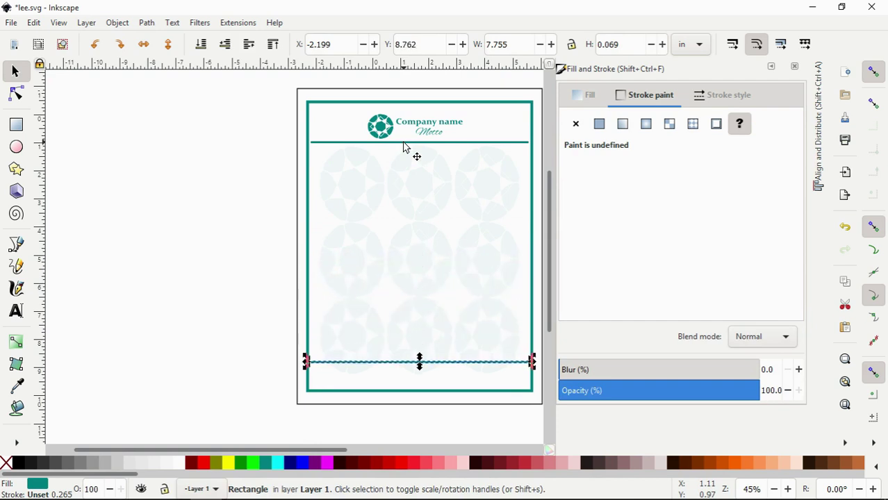
key("Down")
key("Down")
key("Down")
key("Down")
key("Down")
key("Down")
key("Down")
key("Down")
key("Down")
key("Down")
key("Down")
key("Down")
key("Down")
key("Down")
key("Down")
key("Down")
key("Down")
key("Down")
key("Down")
key("Down")
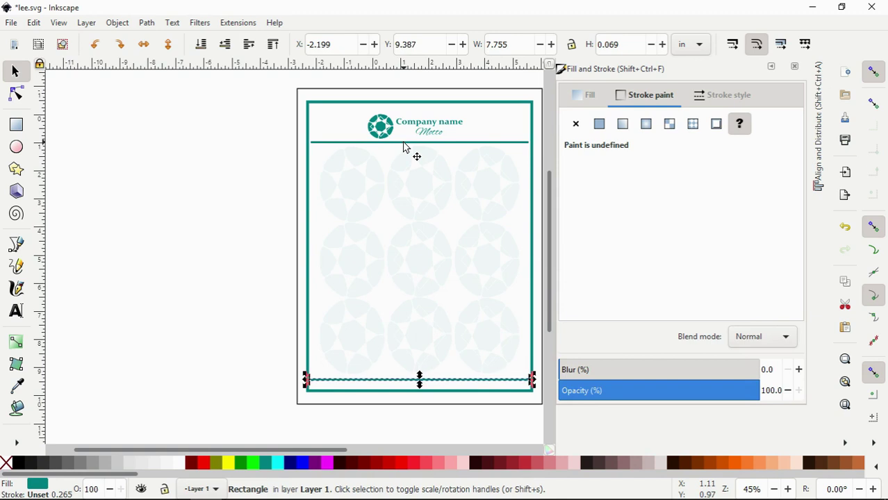
key("Up")
key("Up")
key("Up")
key("Up")
key("Up")
key("Up")
key("Up")
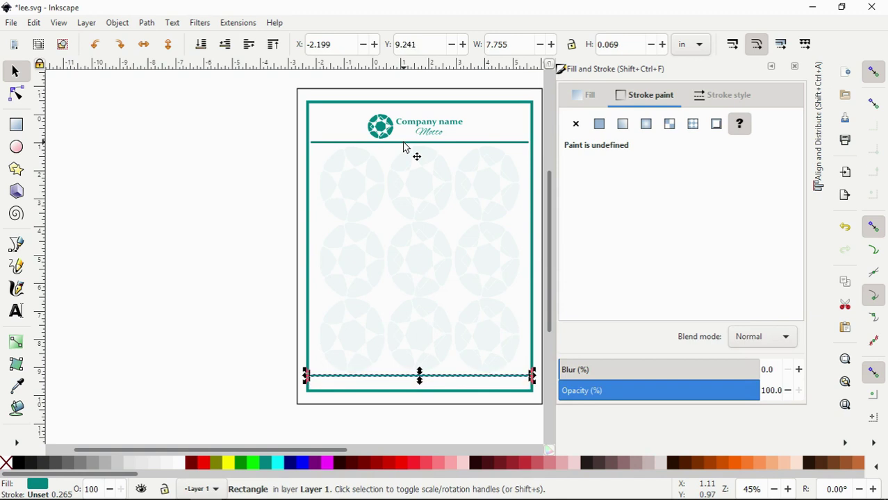
key("Up")
key("Up")
key("Up")
key("Up")
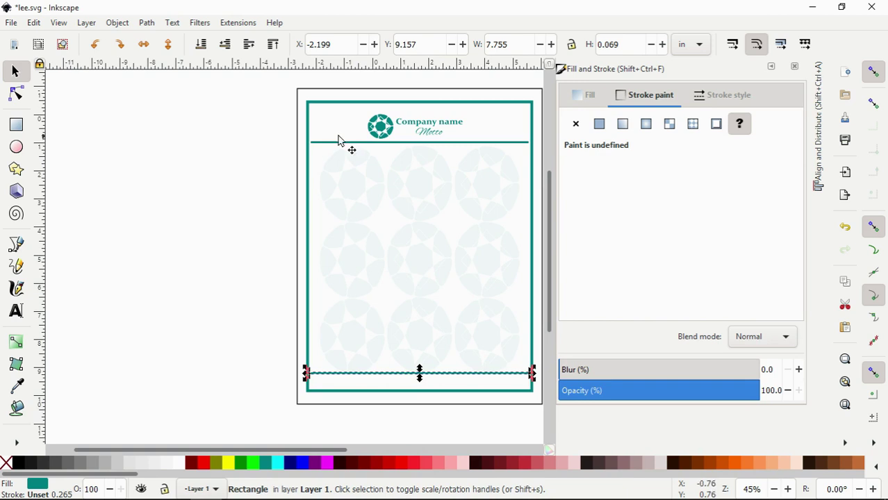
left_click(265, 178)
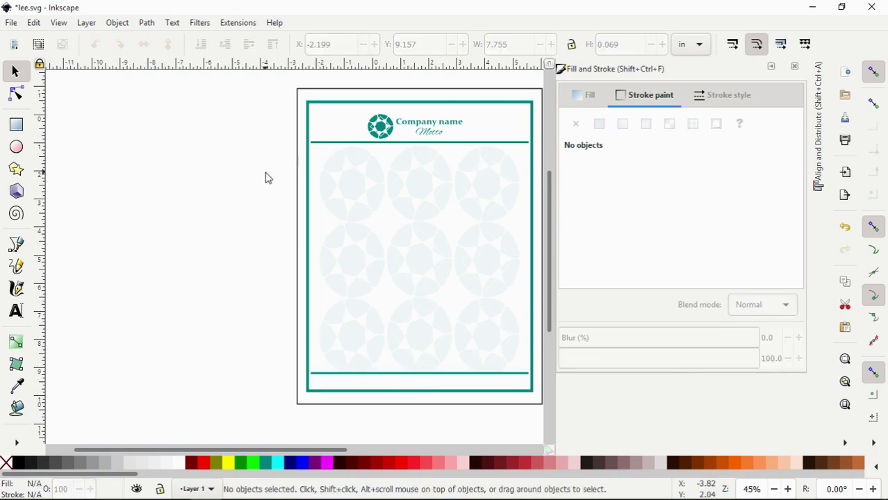
left_click(772, 70)
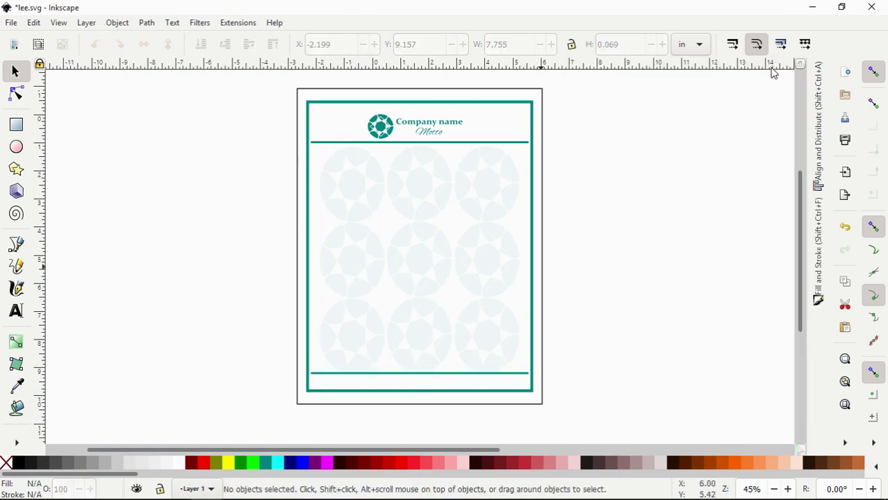
Move the website, phone and address groups into the footer below the lower rule
left_click_drag(801, 206, 803, 286)
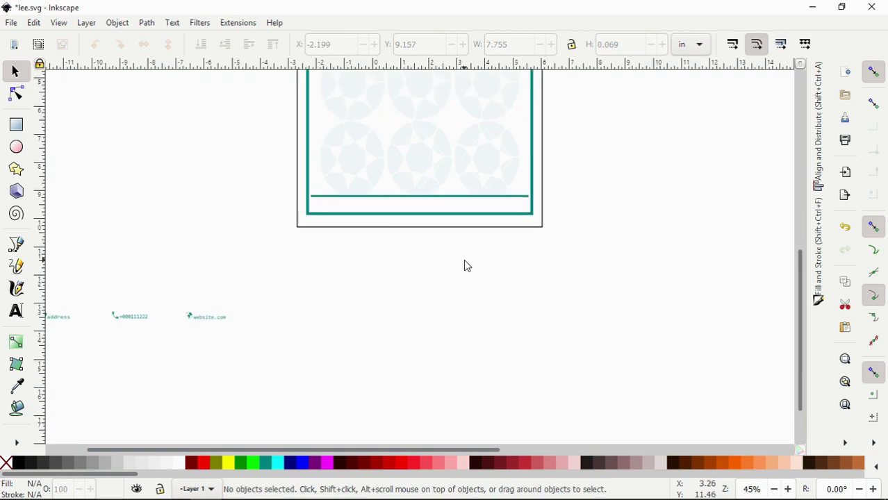
left_click(187, 322)
left_click_drag(186, 322, 494, 209)
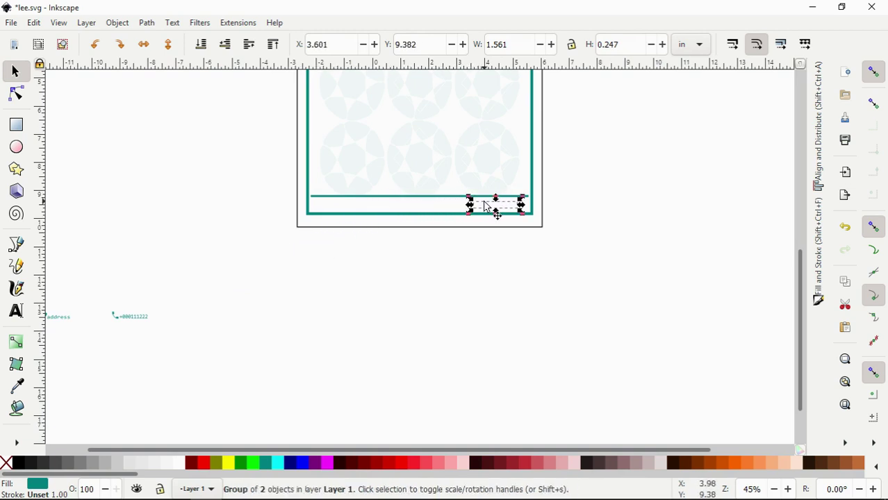
left_click(134, 320)
left_click_drag(159, 314, 446, 207)
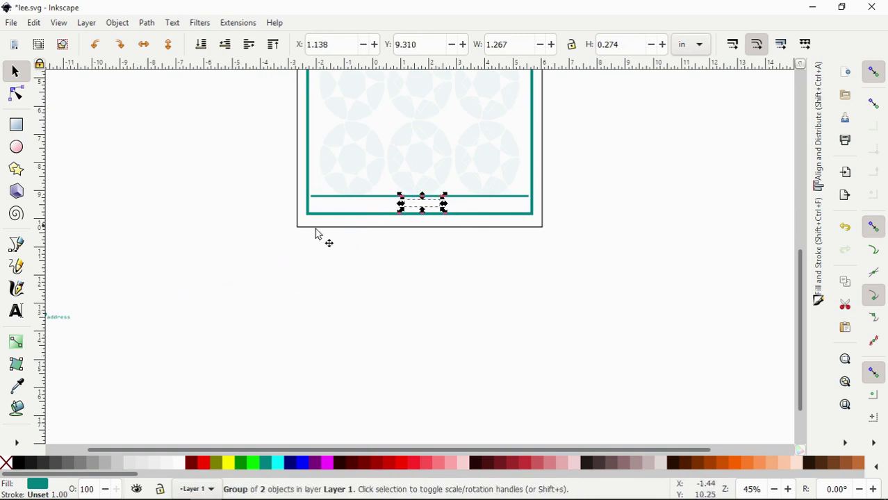
left_click(67, 320)
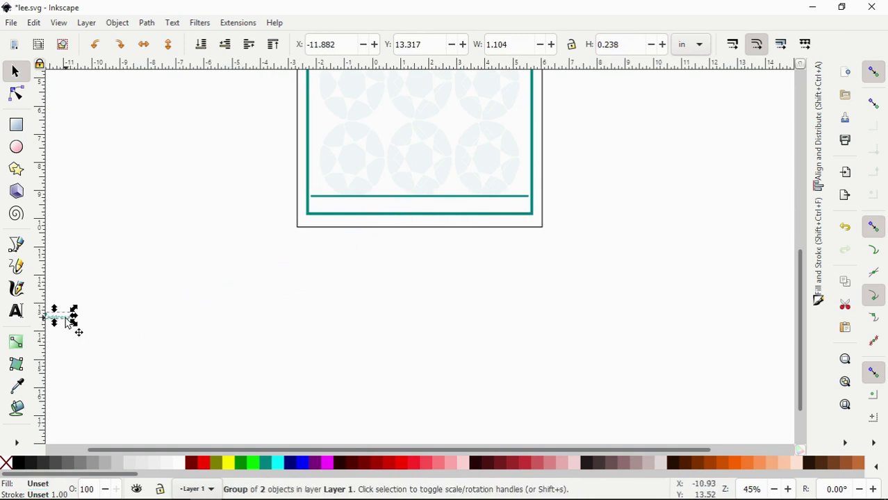
left_click_drag(67, 320, 364, 209)
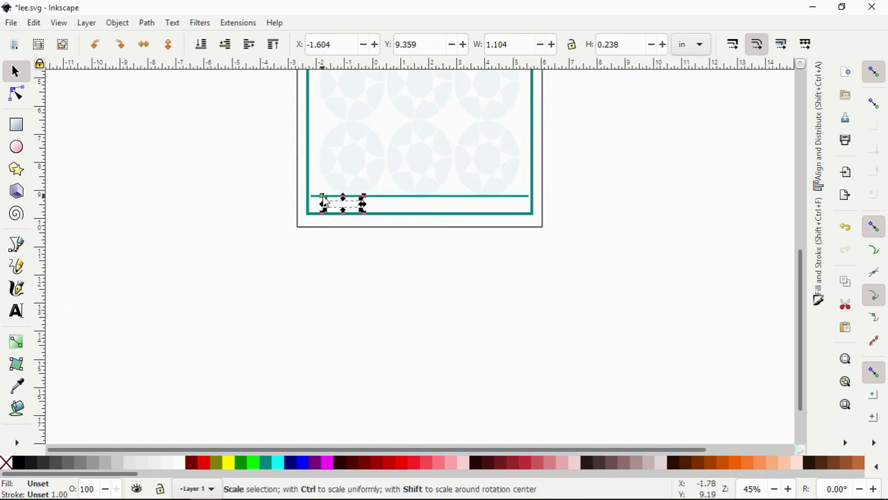
Lower the pattern-filled background rectangle three steps so the footer texts show
left_click(318, 186)
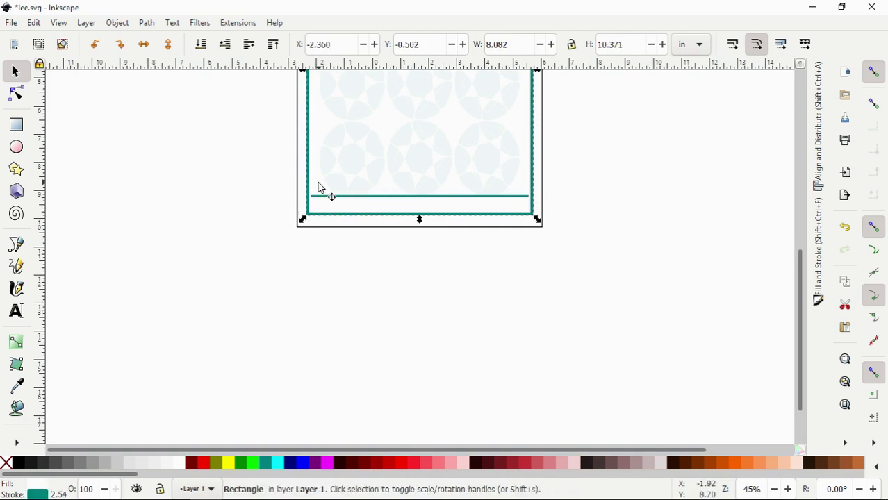
left_click(231, 46)
left_click(230, 46)
left_click(230, 46)
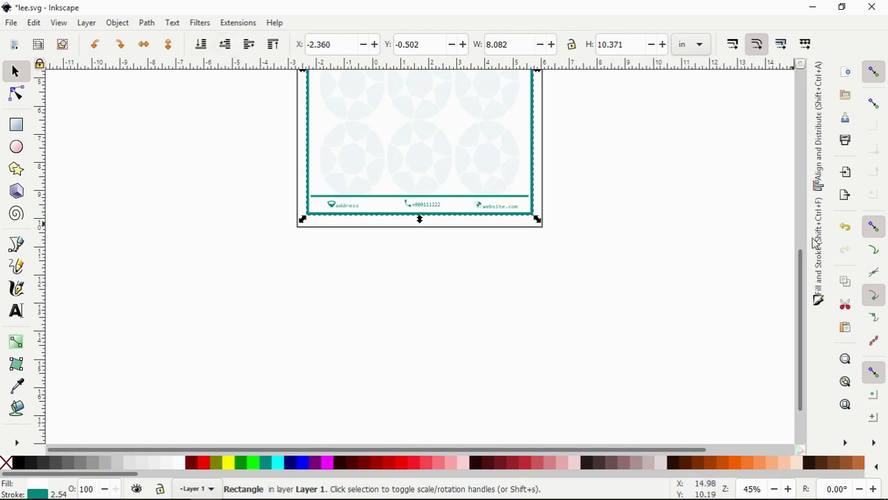
left_click_drag(799, 268, 783, 236)
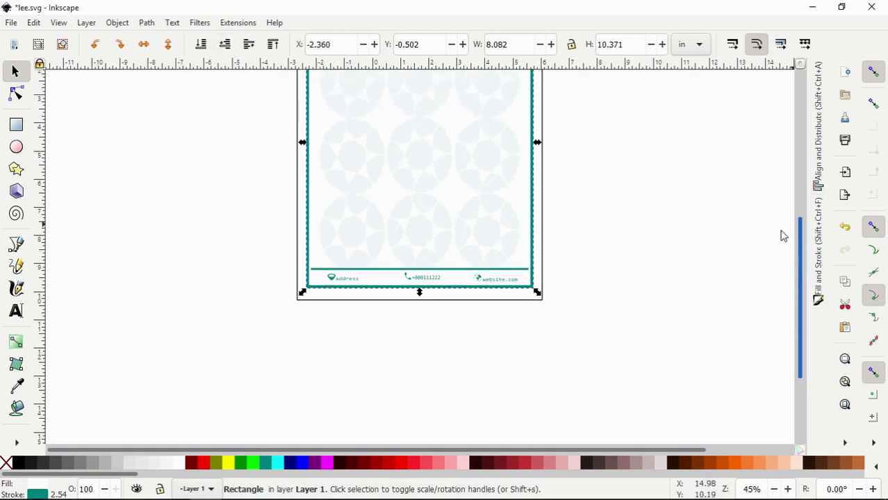
left_click(721, 243)
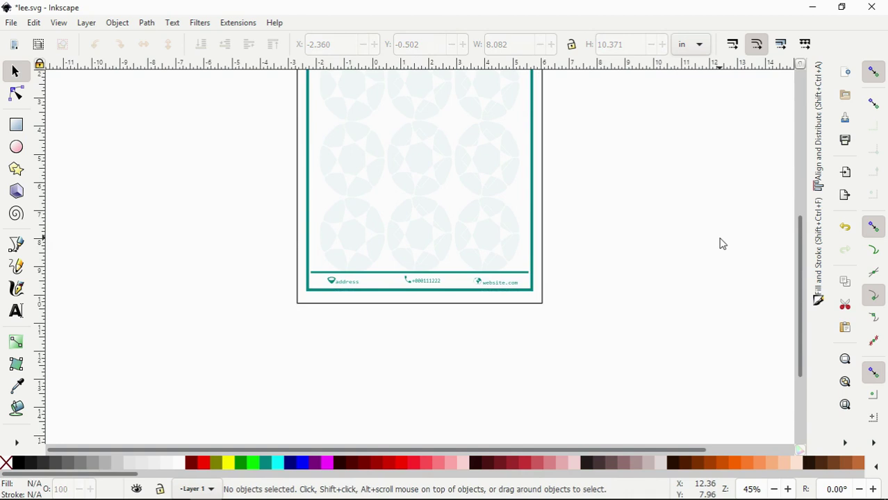
Distribute the address, phone and website items with equal horizontal gaps, then collapse Align and Distribute
left_click(515, 288)
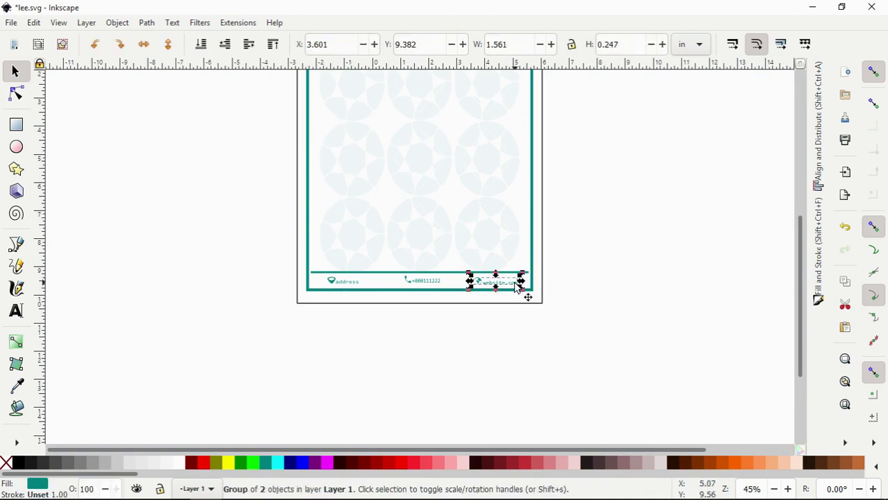
left_click(438, 283, "shift")
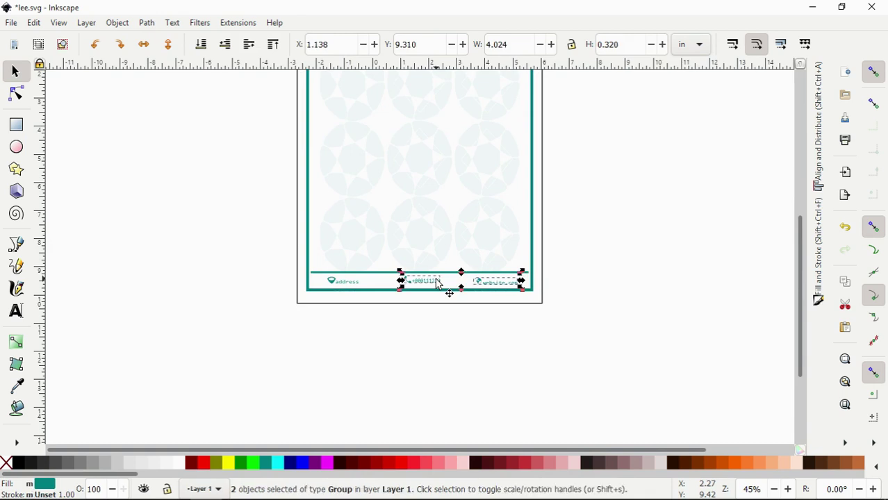
left_click(354, 287, "shift")
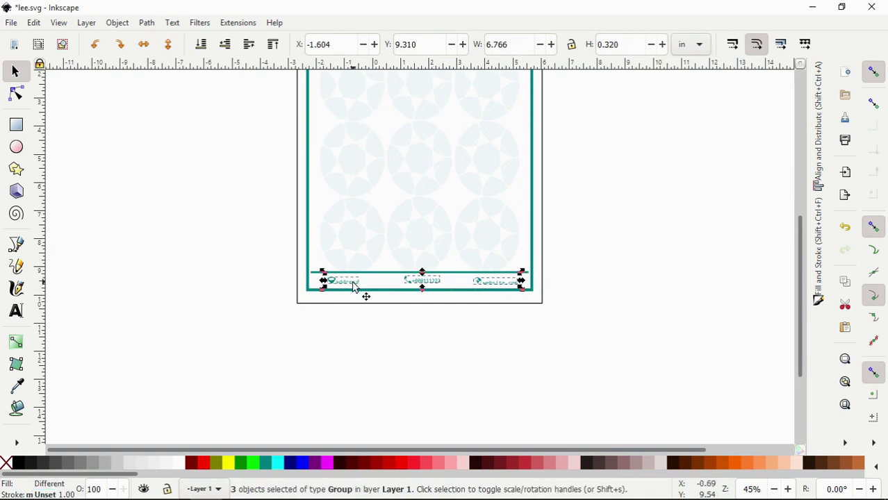
left_click(819, 167)
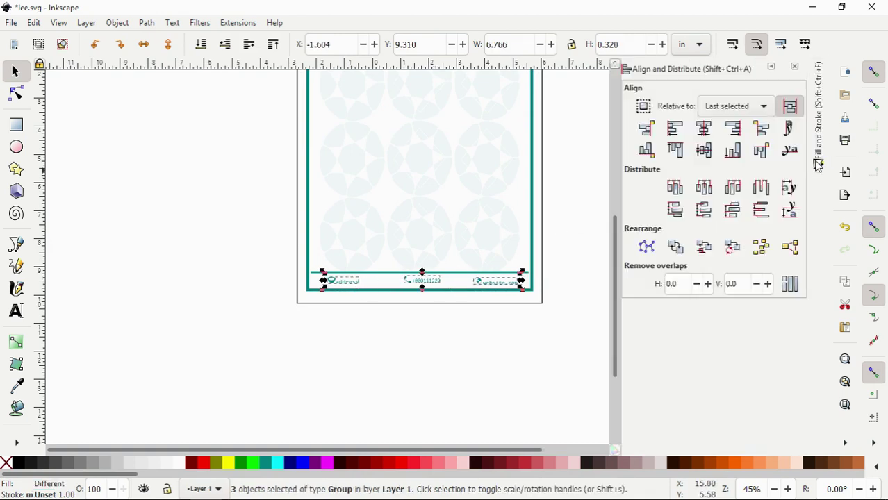
left_click(757, 191)
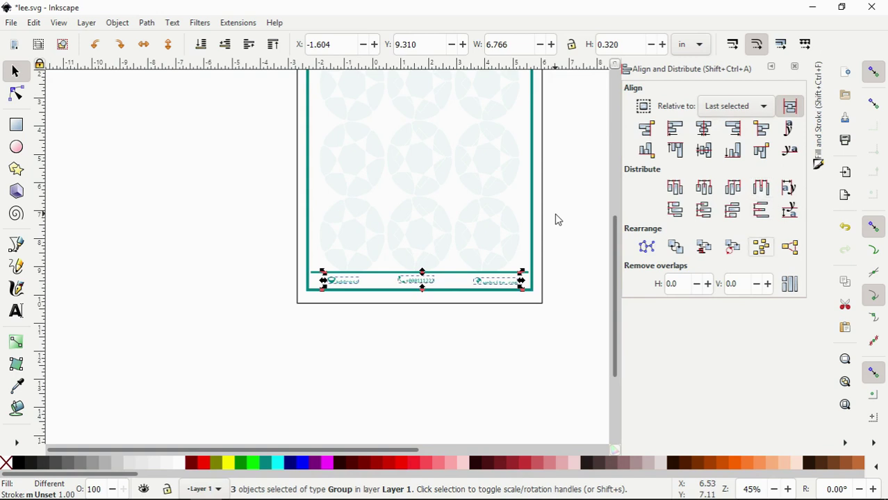
key("Tab")
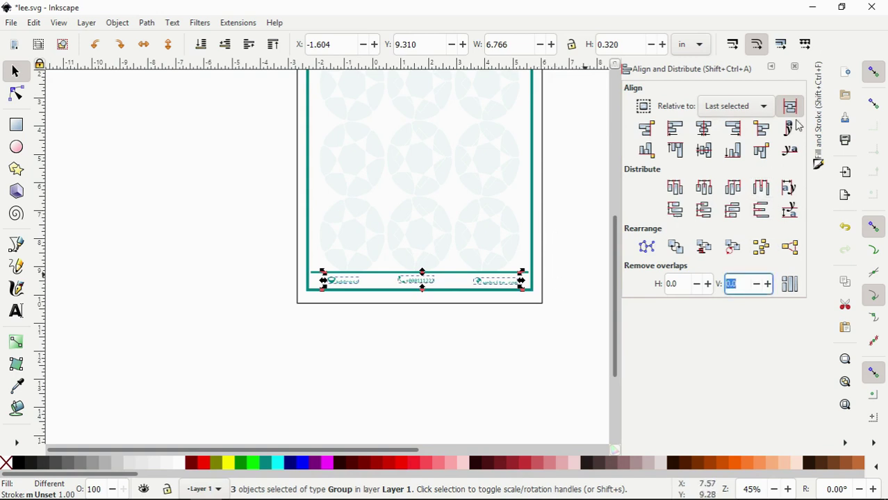
left_click(771, 68)
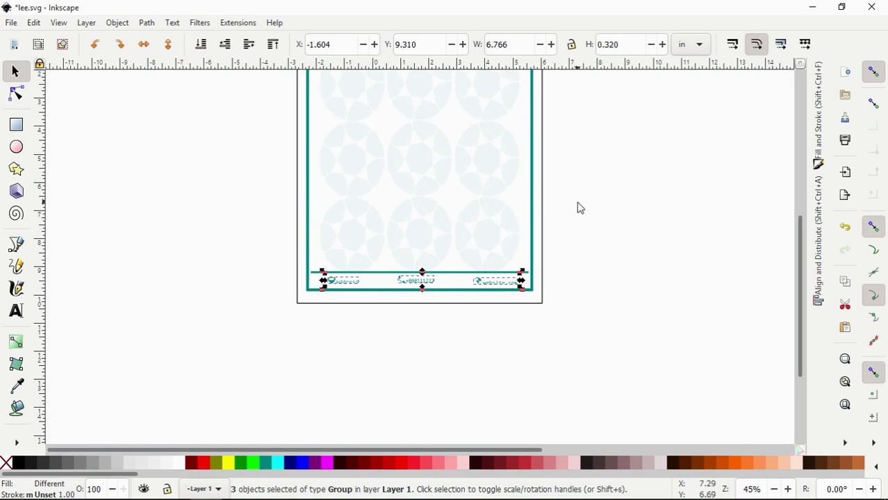
Set the footer items' X to -3.604, then nudge them into the bottom band at X -1.757, Y 9.390 in
key("Tab")
key("Tab")
type("-3.604")
key("Return")
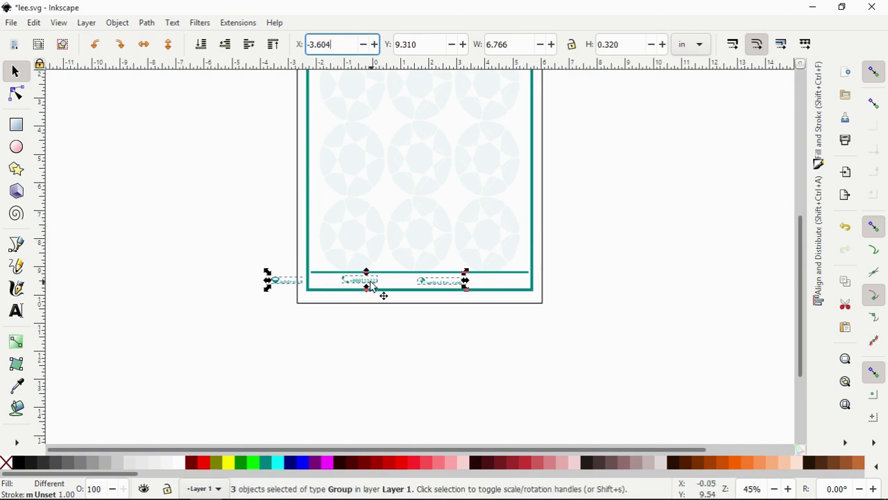
key("Escape")
left_click_drag(369, 279, 421, 287)
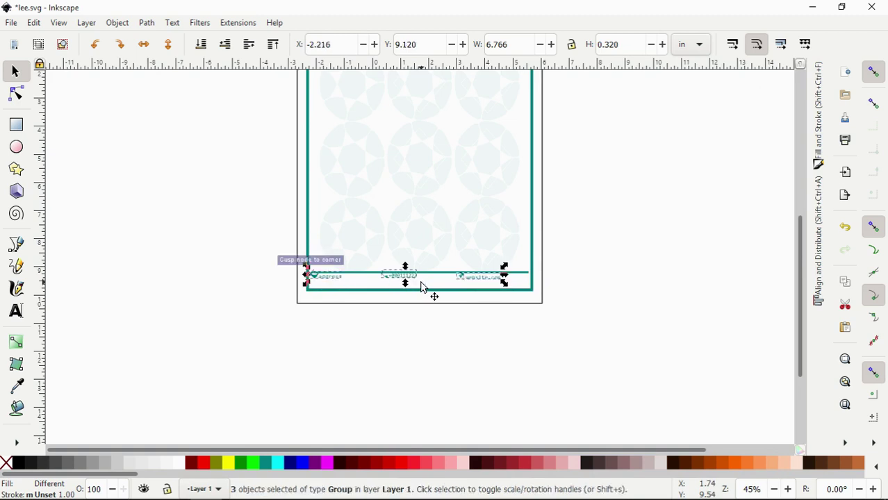
key("Down")
key("Down")
key("Down")
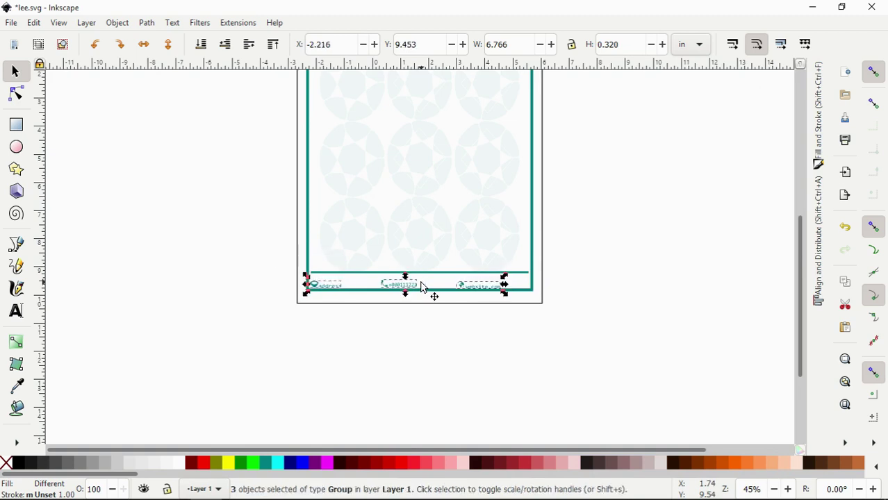
key("Up")
key("Right")
key("Right")
key("Right")
key("Right")
key("Right")
key("Right")
key("Right")
key("Right")
key("Right")
key("Right")
key("Right")
key("Right")
key("Right")
key("Right")
key("Right")
key("Right")
key("Right")
key("Right")
key("Right")
key("Right")
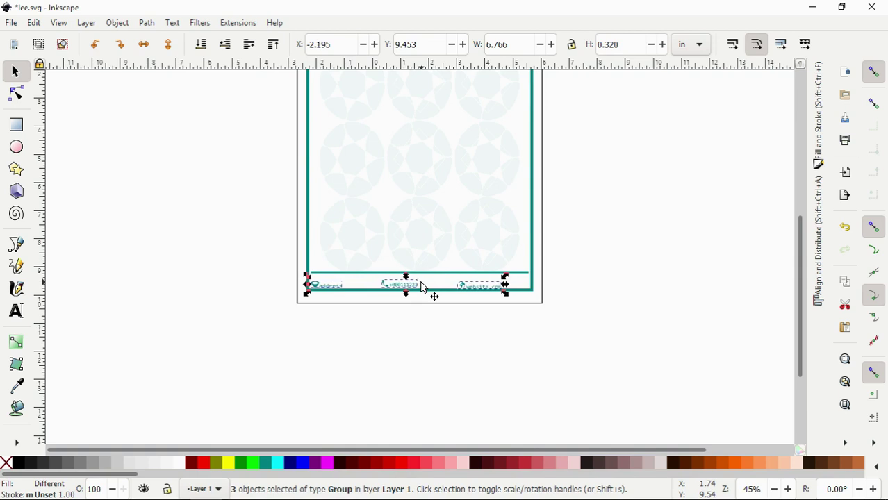
key("Up")
key("Up")
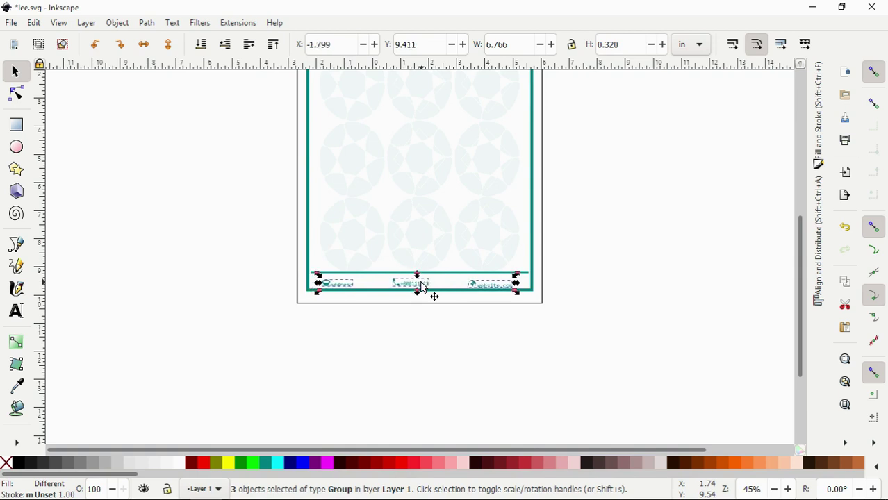
key("Right")
key("Right")
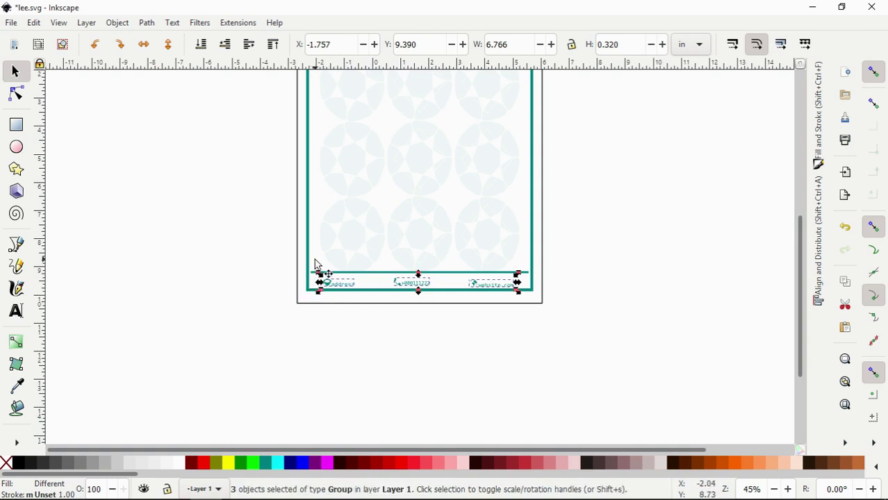
Centre the footer items horizontally on the page border
left_click(316, 264, "shift")
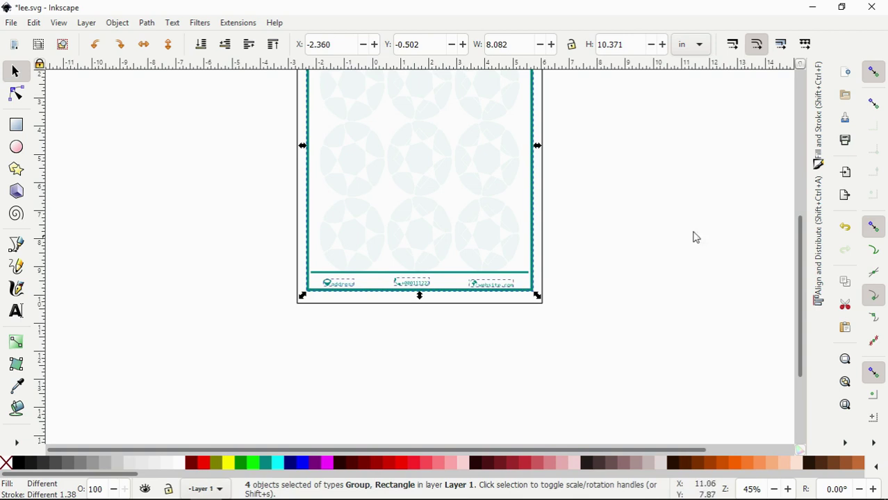
left_click(822, 200)
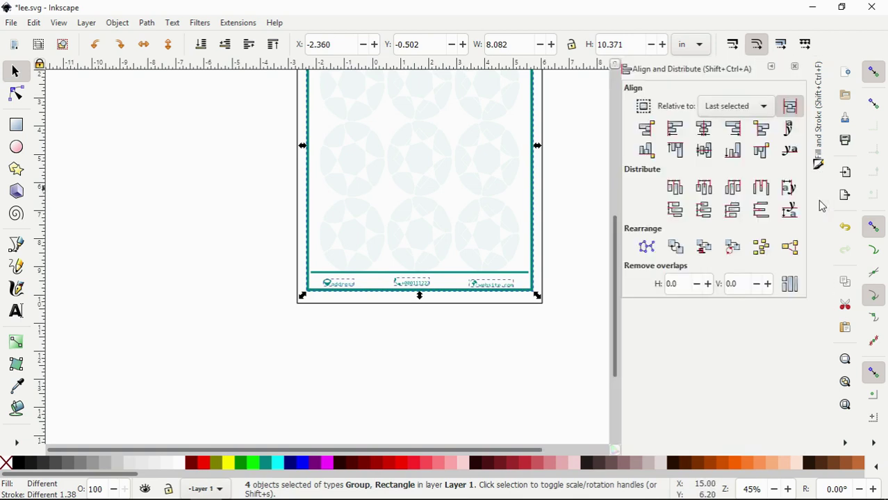
left_click(704, 128)
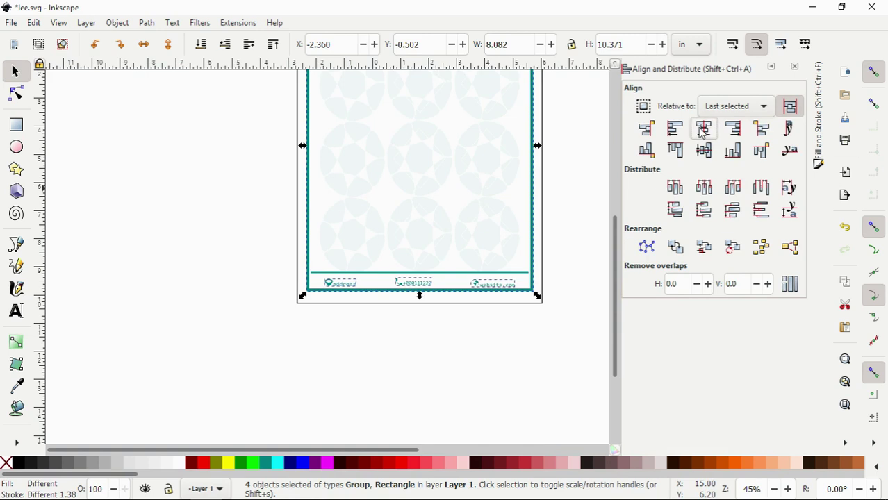
left_click(772, 68)
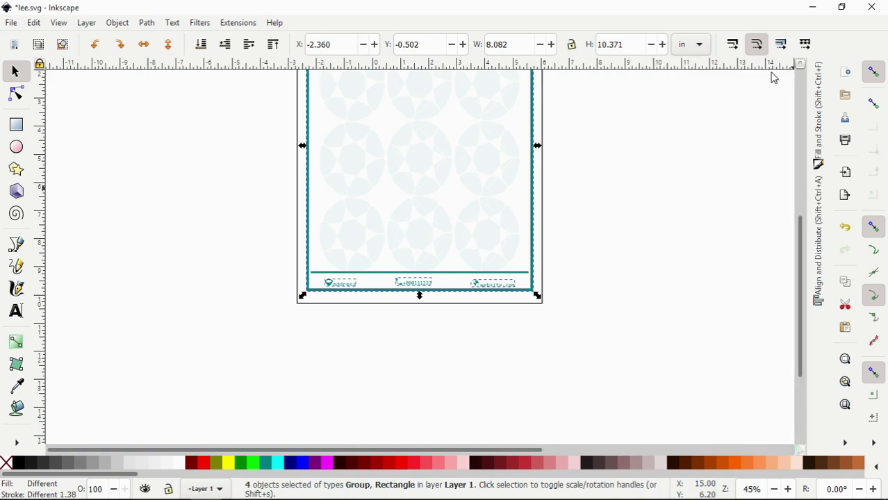
left_click(661, 243)
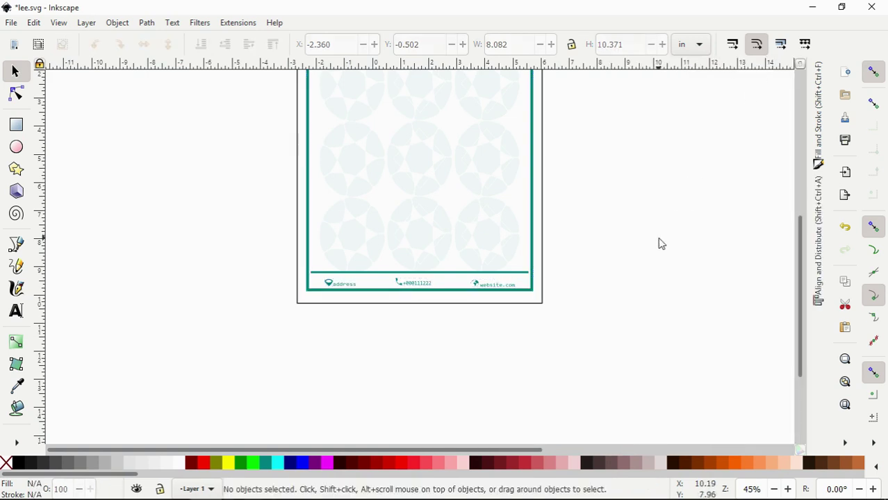
Move the lower teal rule down slightly to Y 9.241 in, just above the footer
left_click(464, 276)
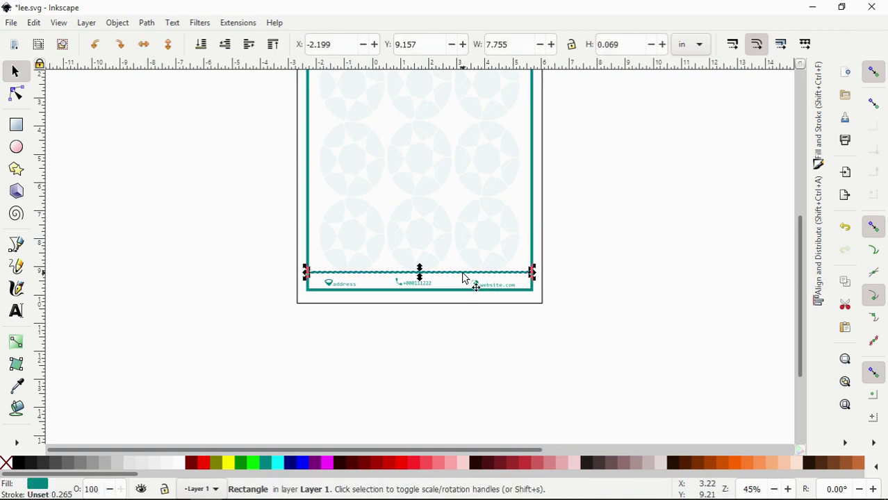
key("Down")
key("Down")
key("Down")
key("Down")
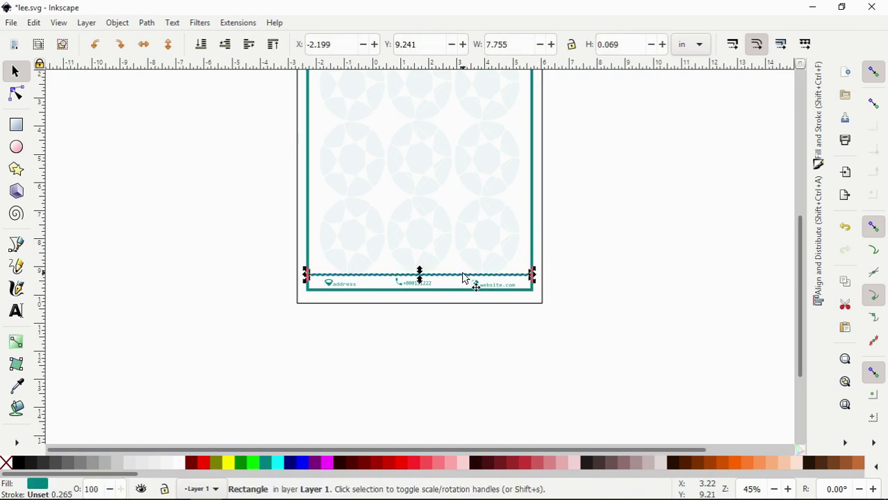
left_click(585, 282)
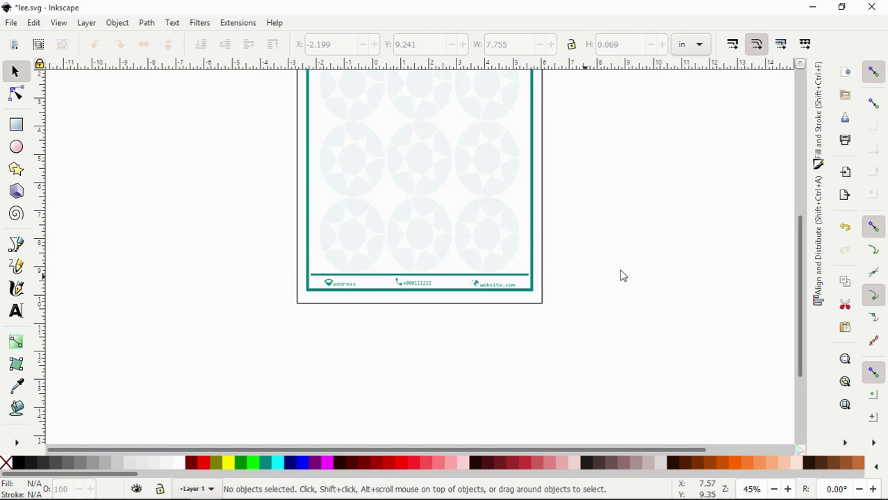
scroll(799, 257, "up", 1)
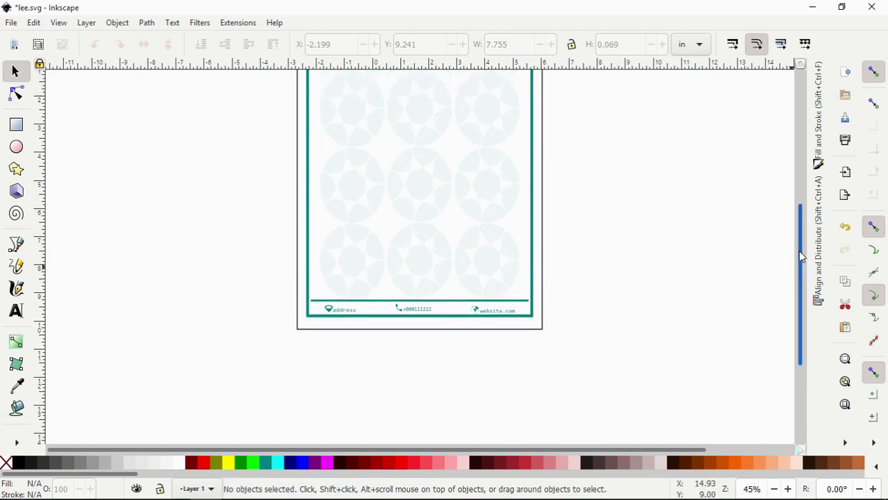
left_click_drag(799, 257, 794, 229)
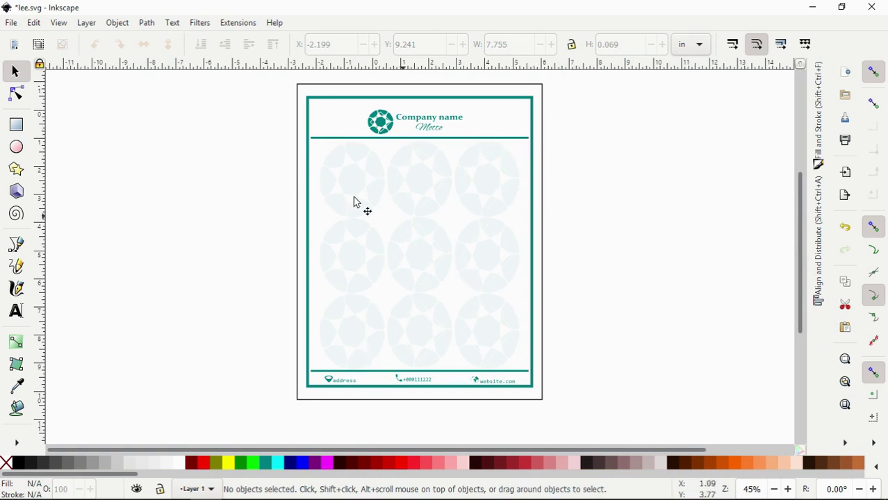
mouse_move(282, 498)
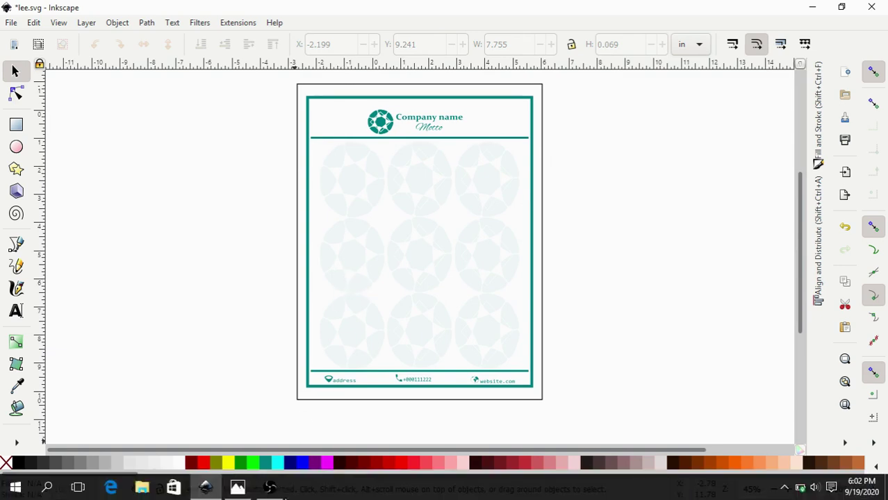
left_click(238, 488)
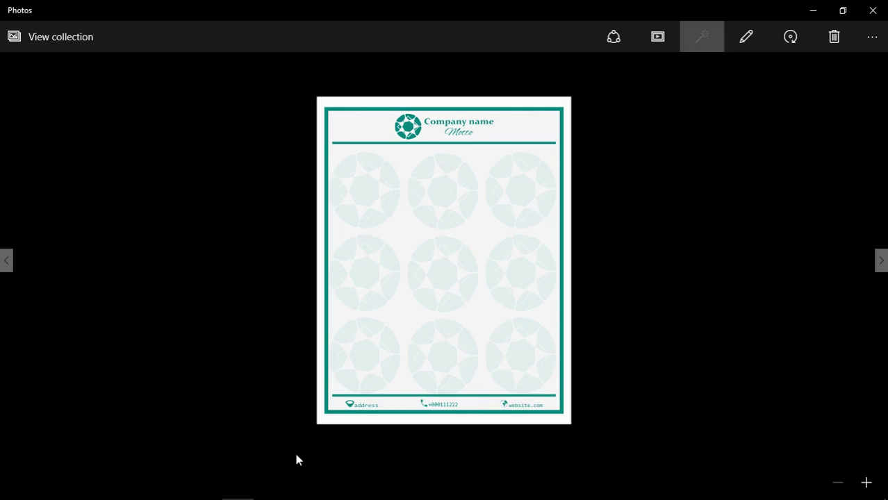
mouse_move(236, 496)
left_click(206, 487)
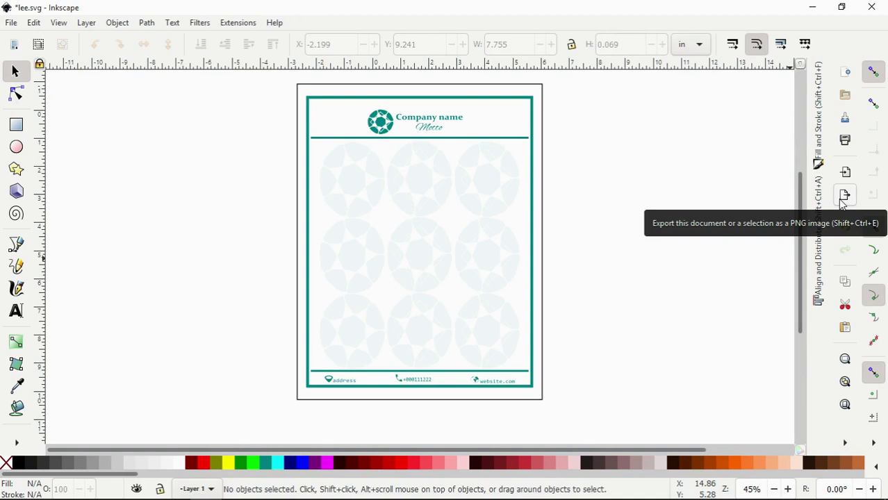
Open PNG export for the drawing area at 394 × 506 px as letterhead tutorial.png
left_click(843, 202)
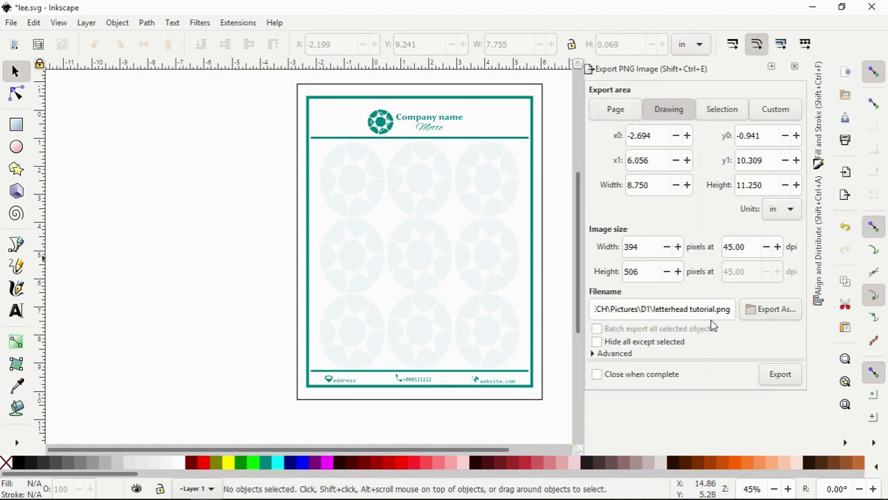